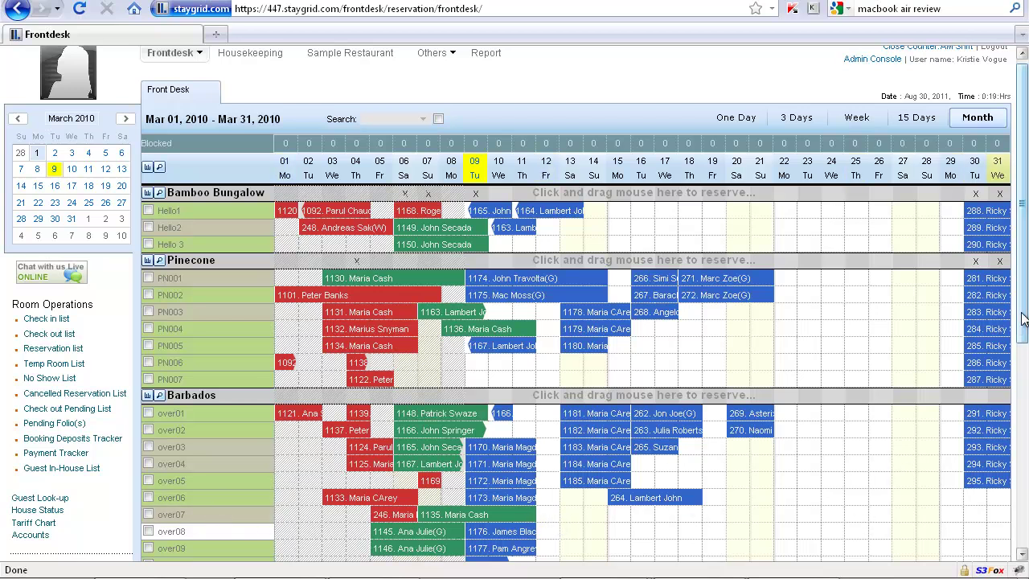
- Reserve Hello1 from Mar 15 to Mar 19 for 2 adults
drag(1023, 320, 1025, 375)
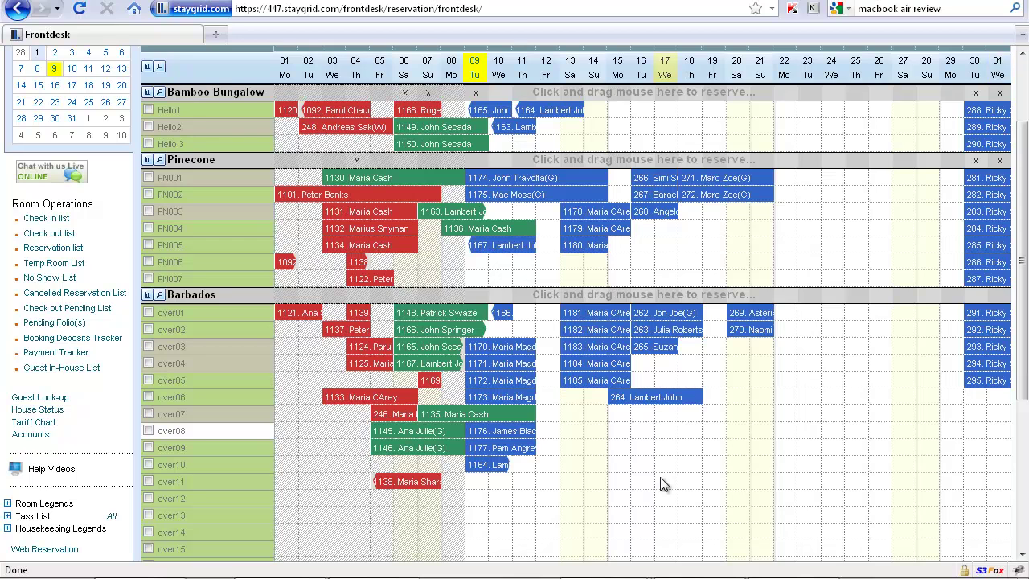
scroll(785, 436, up, 3)
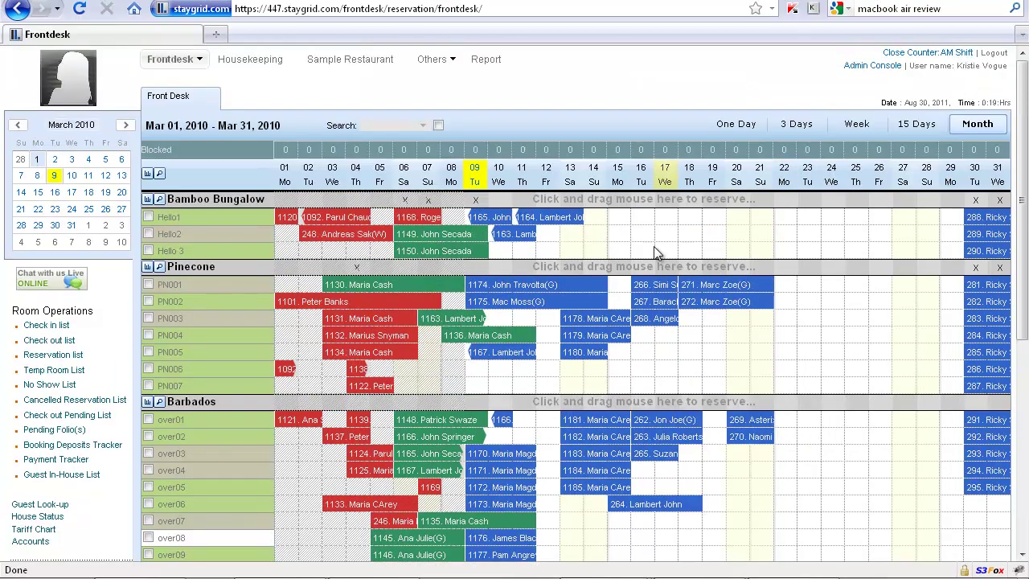
drag(616, 219, 686, 220)
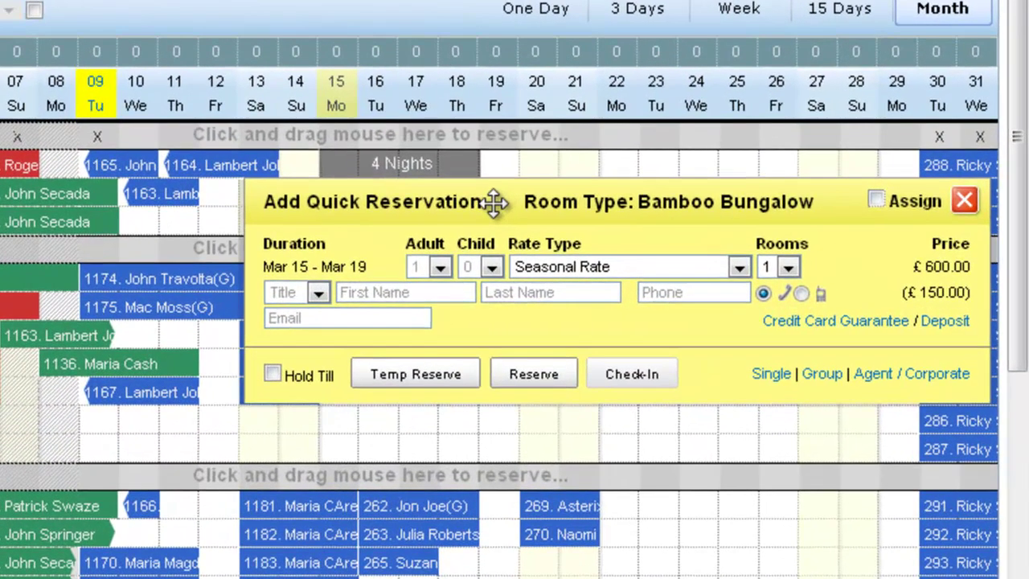
click(441, 267)
click(416, 327)
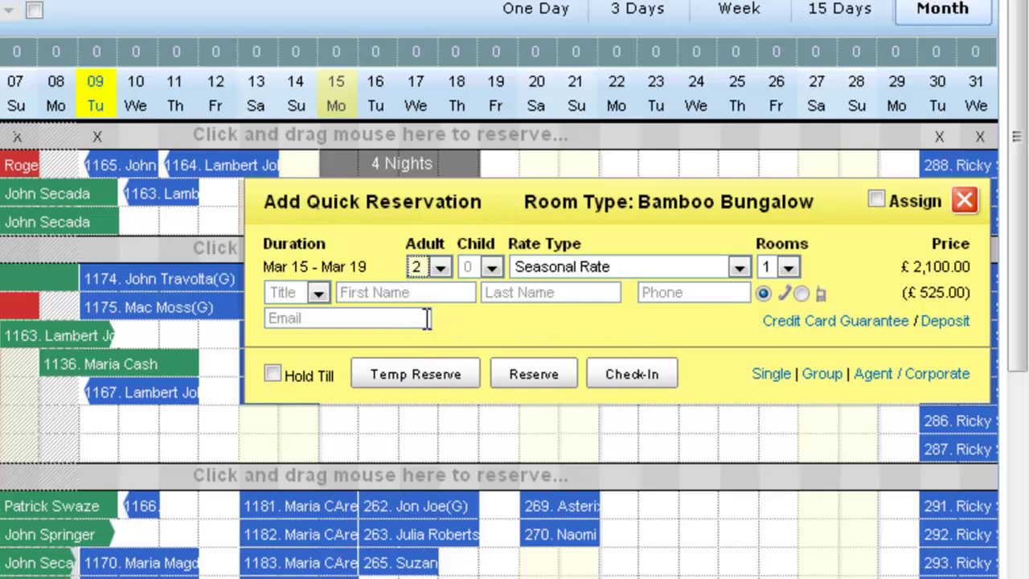
- Fill in the existing guest's details by picking them from the first-name autocomplete
click(376, 292)
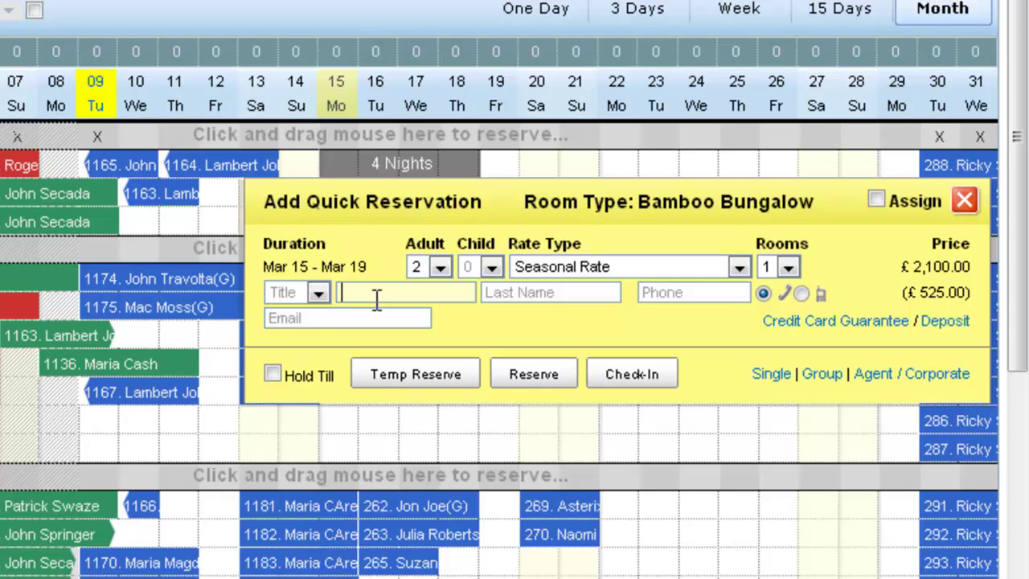
text(john)
key(Down)
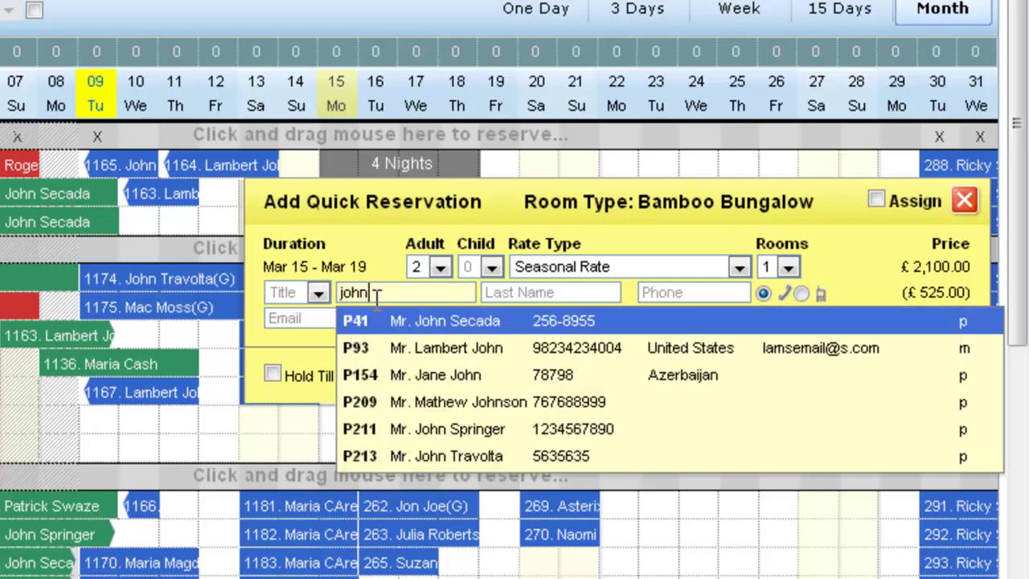
key(Return)
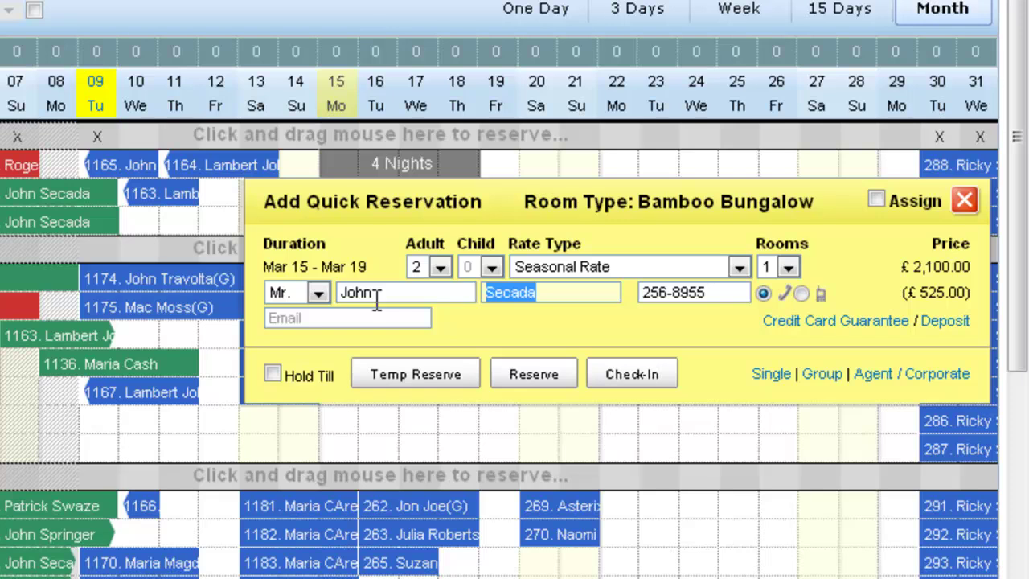
click(426, 296)
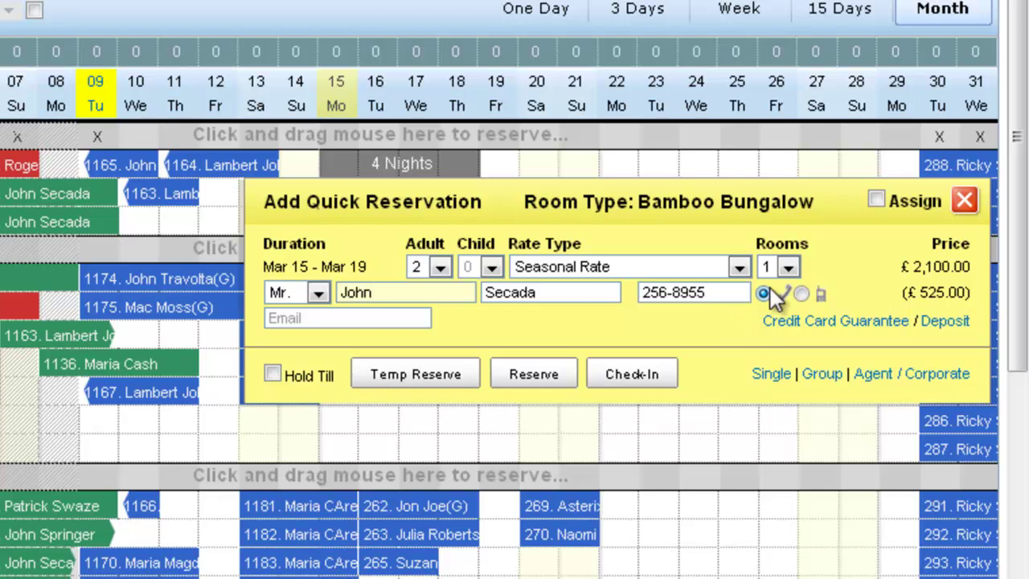
click(789, 267)
- Book 2 Bamboo Bungalow rooms instead of 1
click(767, 309)
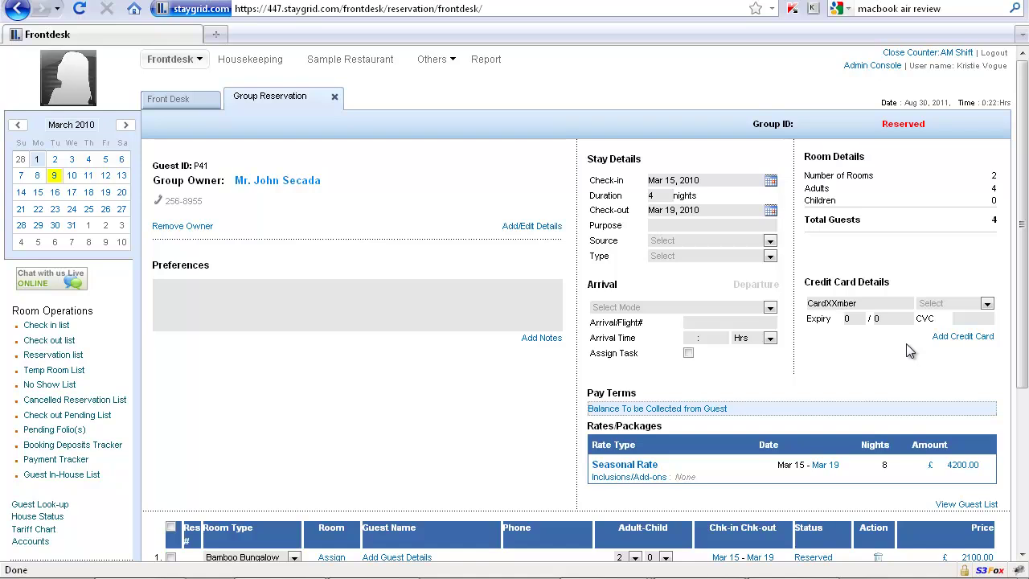
scroll(479, 314, down, 4)
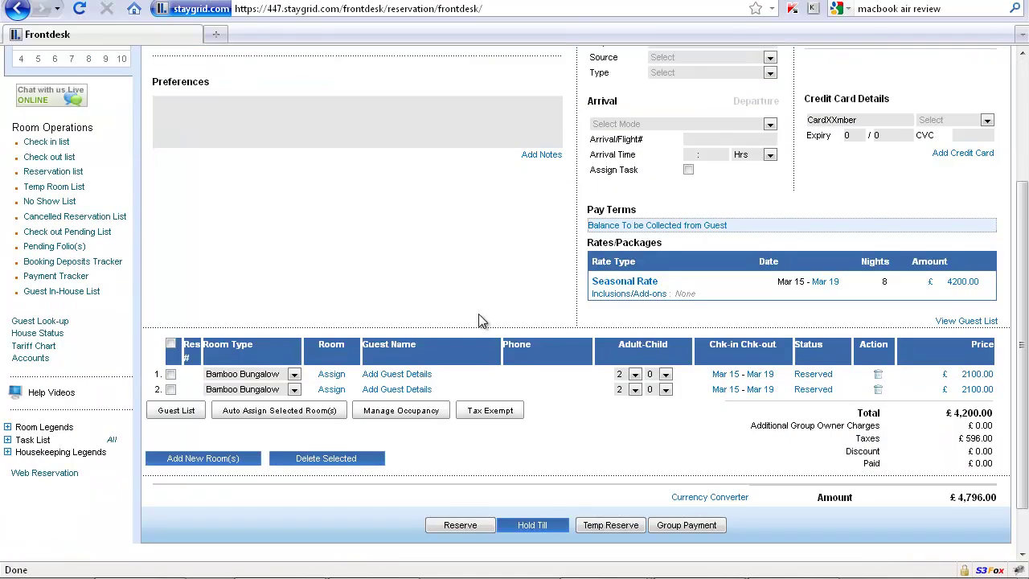
scroll(480, 314, up, 4)
- Return to the Group Reservation details and review the two room rows totalling £4,796.00
click(187, 105)
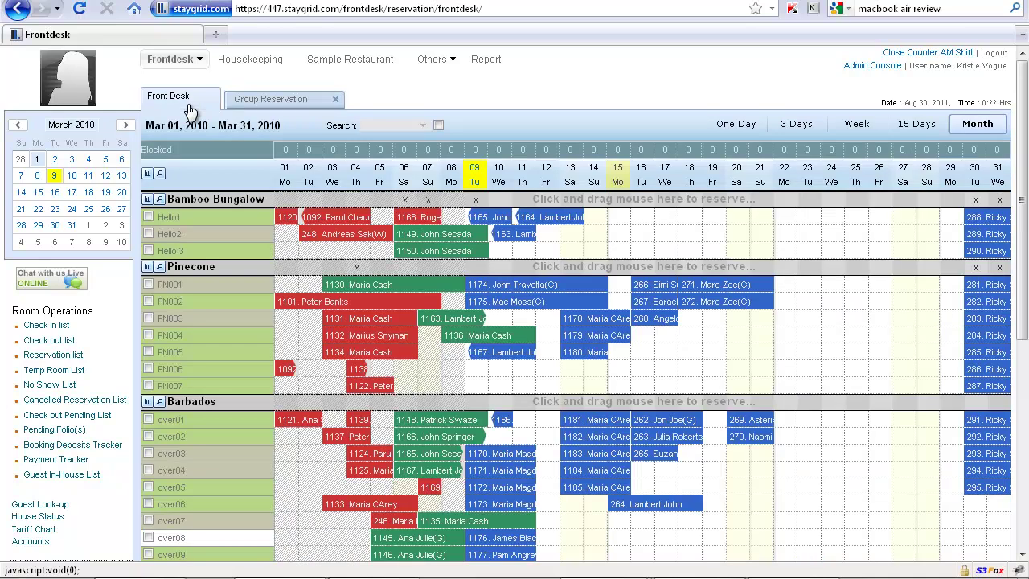
click(252, 106)
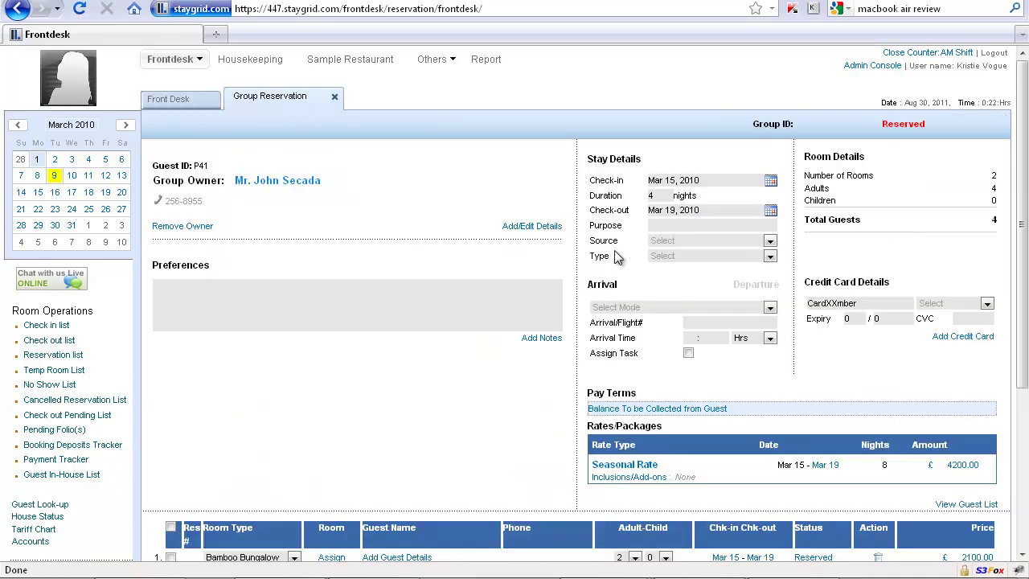
scroll(730, 330, down, 5)
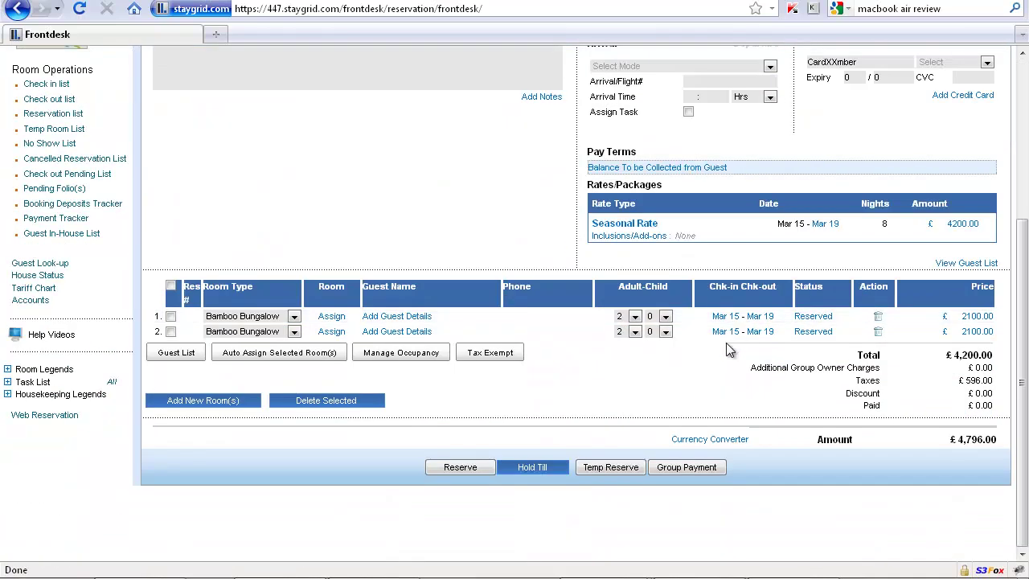
scroll(728, 376, up, 4)
scroll(322, 241, up, 2)
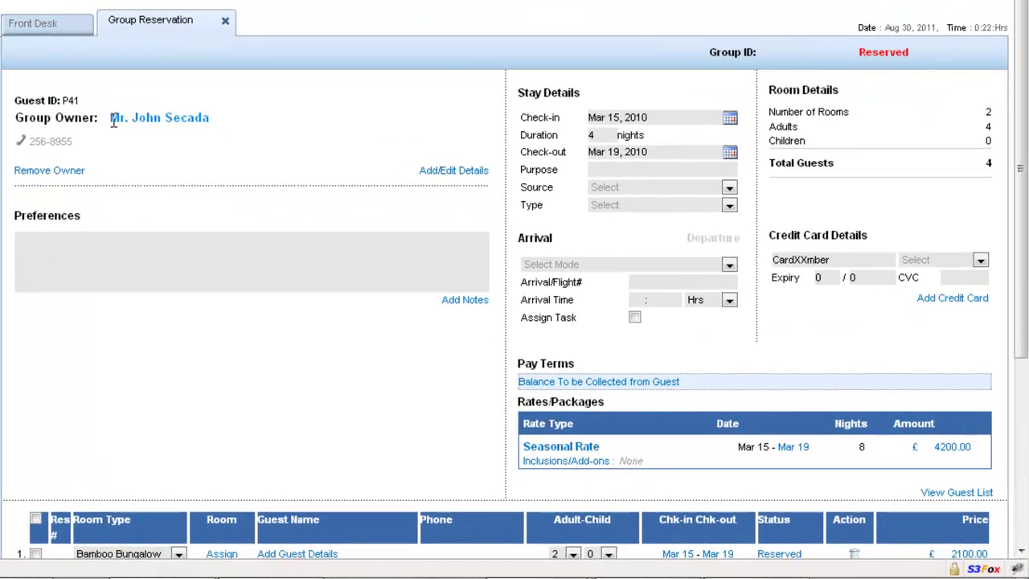
drag(111, 119, 214, 126)
click(232, 131)
scroll(231, 131, down, 6)
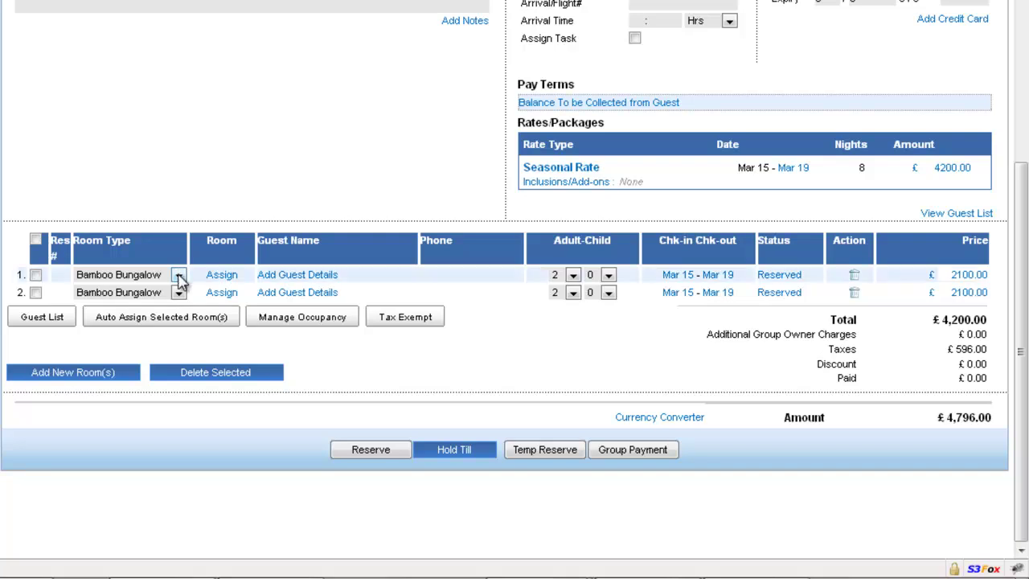
- Set room 1 to 3 adults and add 1 child to room 2
click(178, 275)
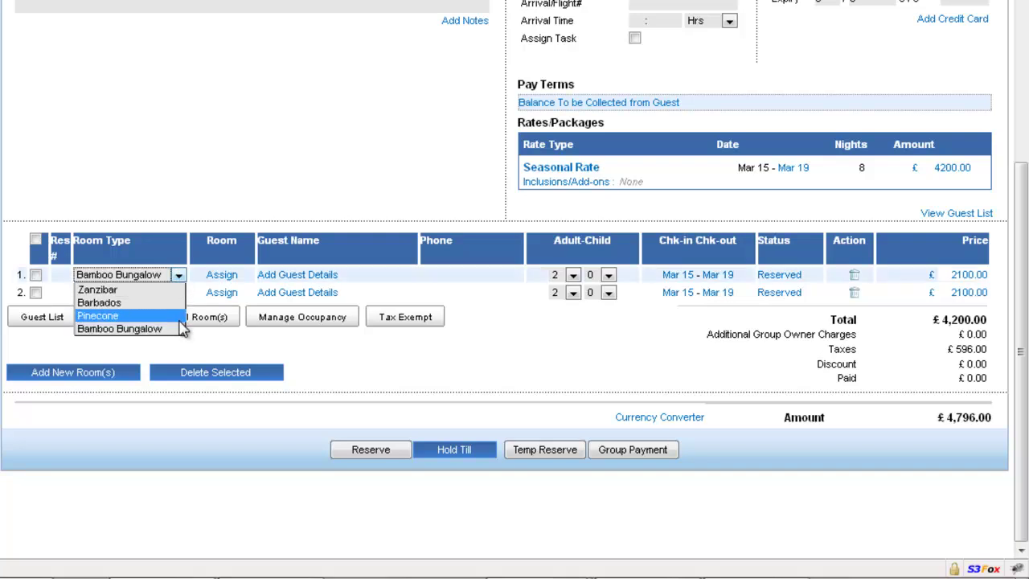
click(228, 177)
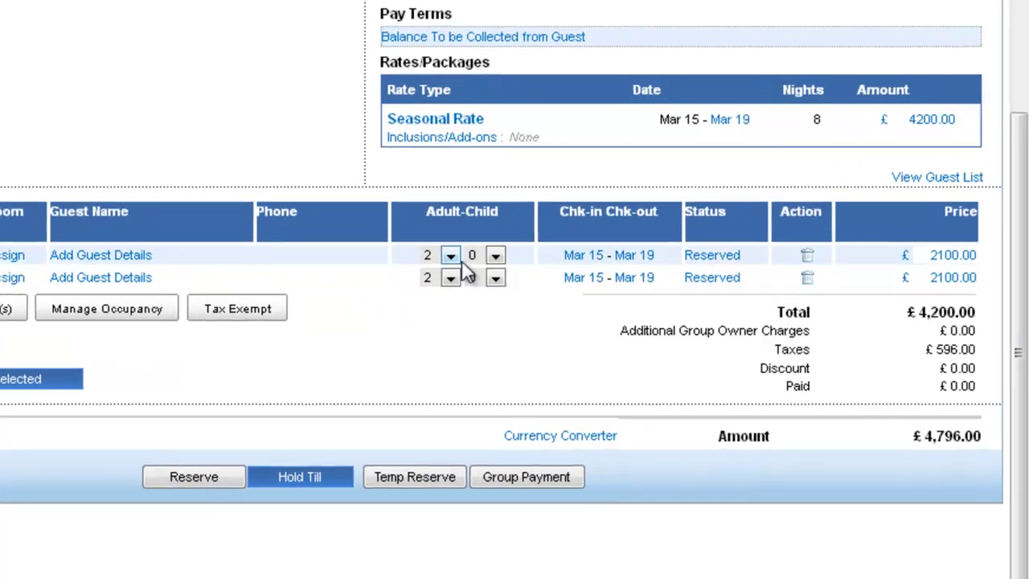
click(572, 274)
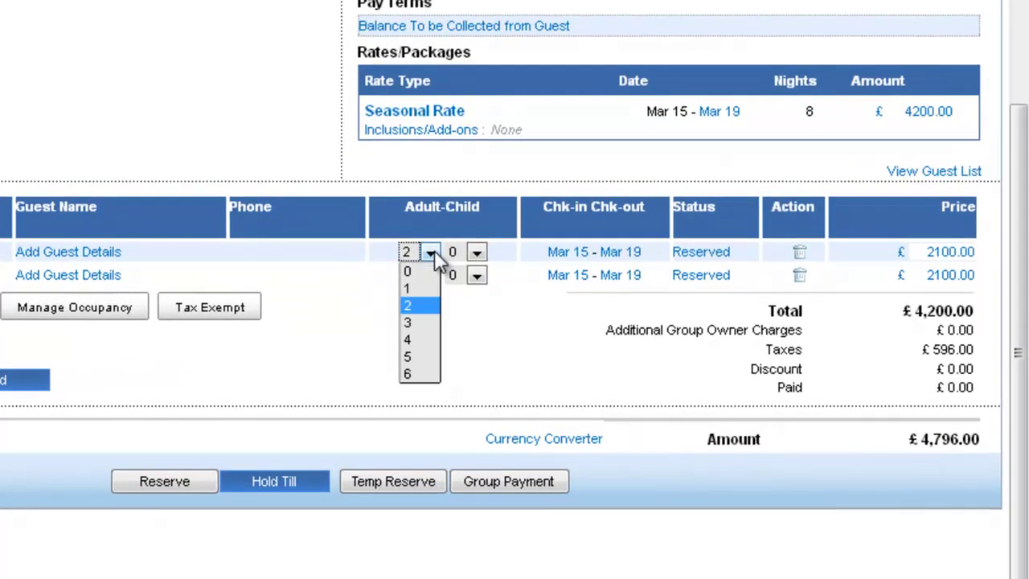
click(418, 323)
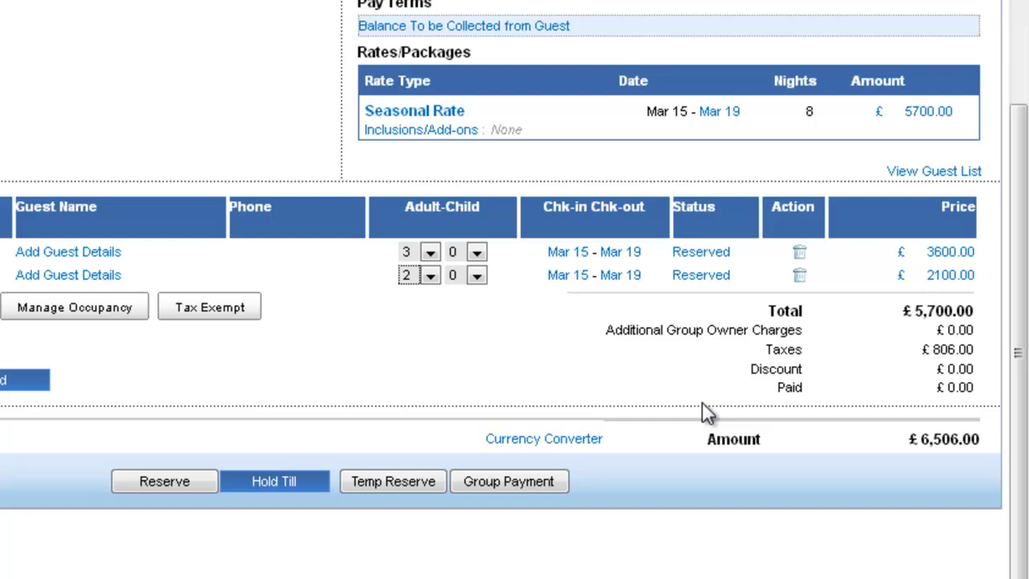
click(476, 276)
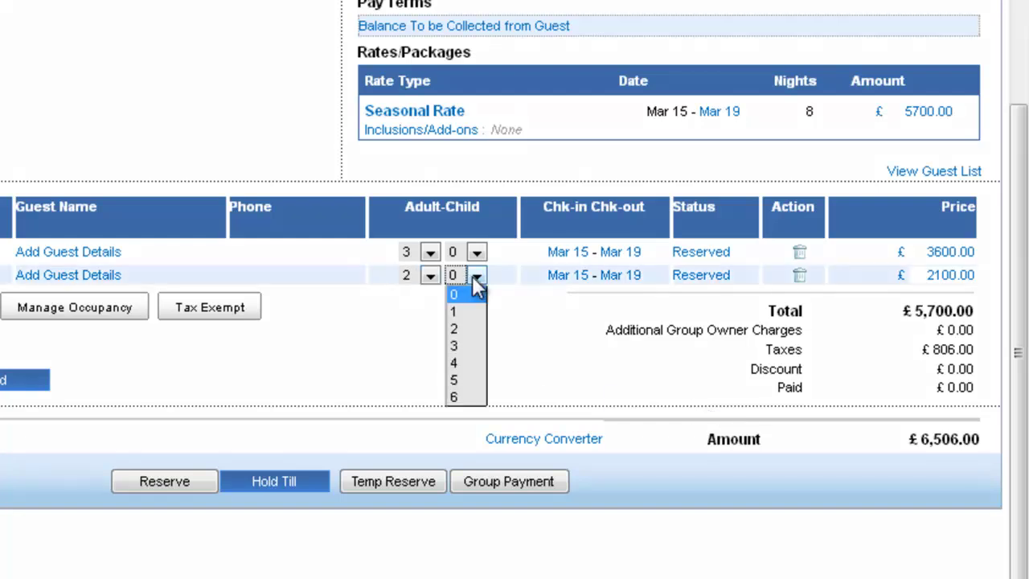
click(454, 312)
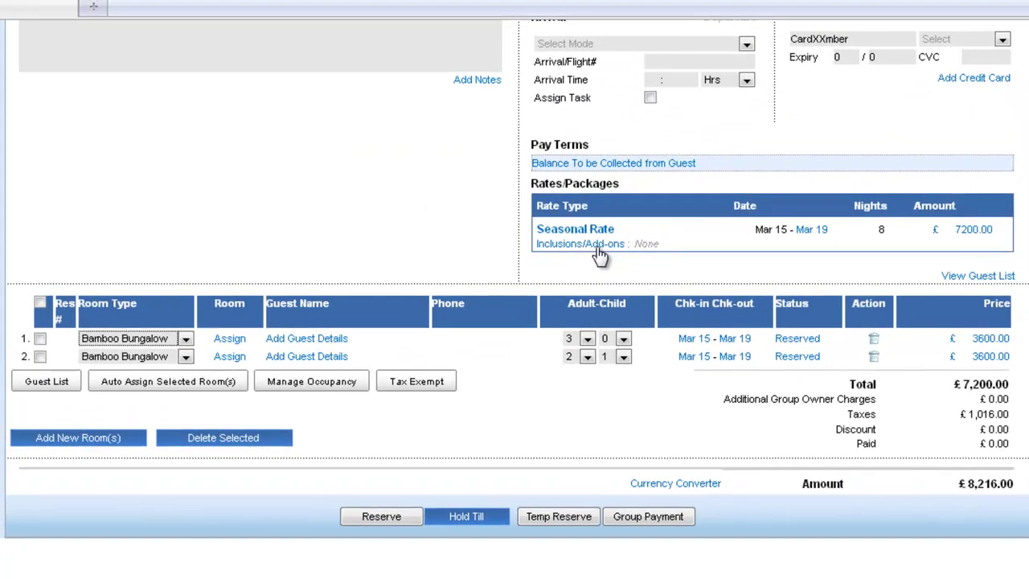
- Add Sample Breakfast and Sample Breakfast for Kids as add-ons to the rate
click(597, 247)
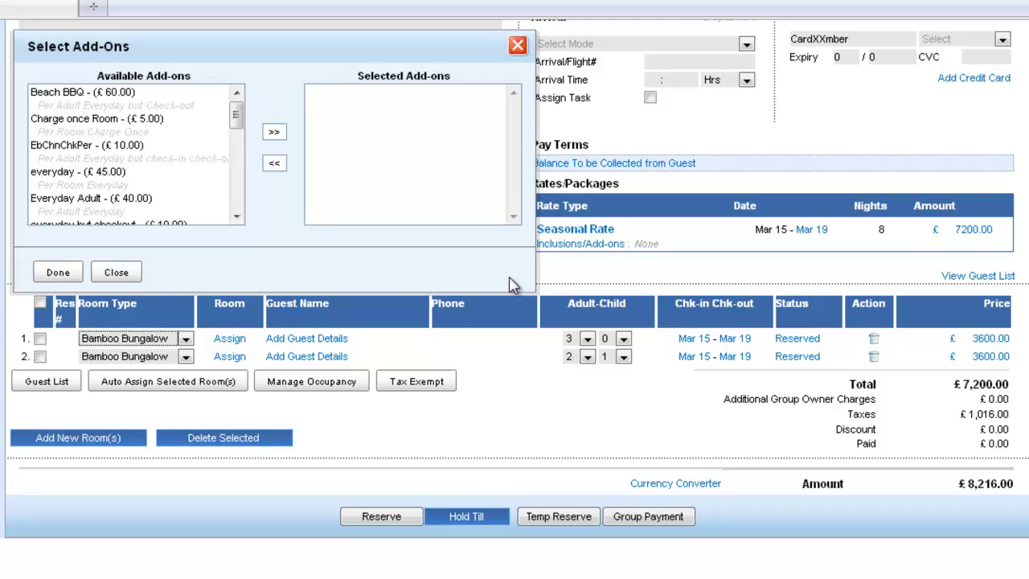
drag(235, 119, 233, 138)
double_click(142, 154)
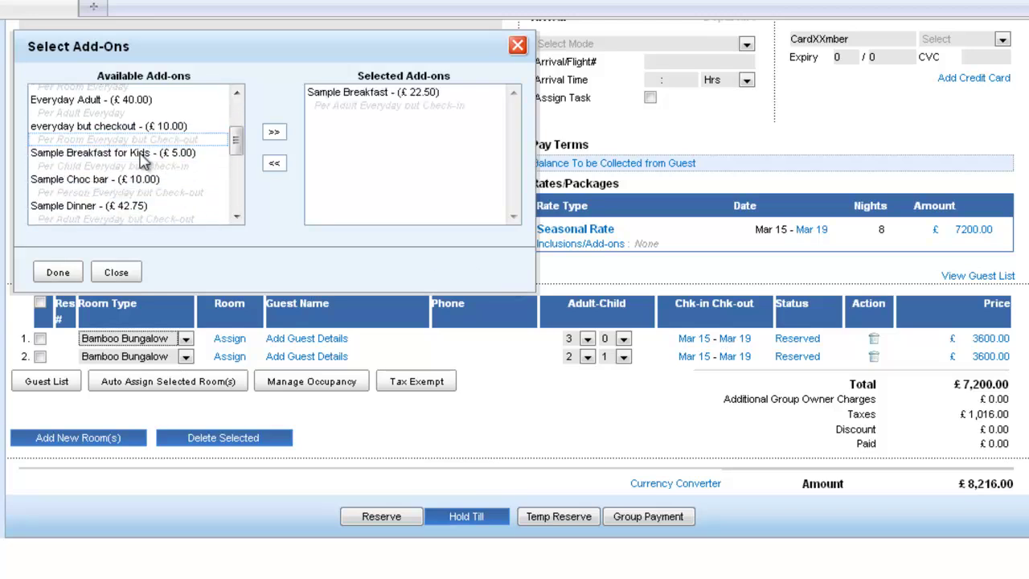
double_click(143, 156)
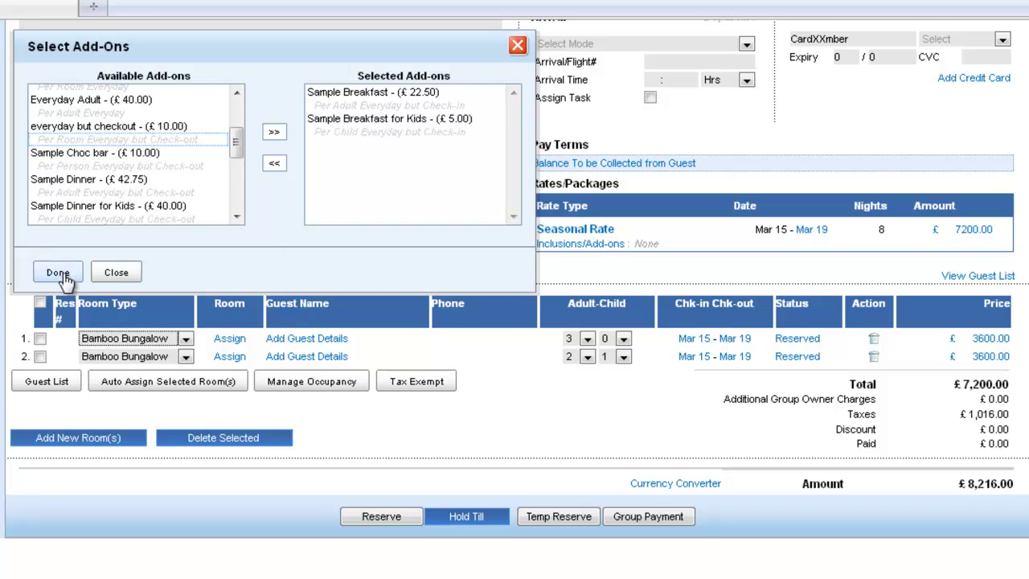
click(58, 274)
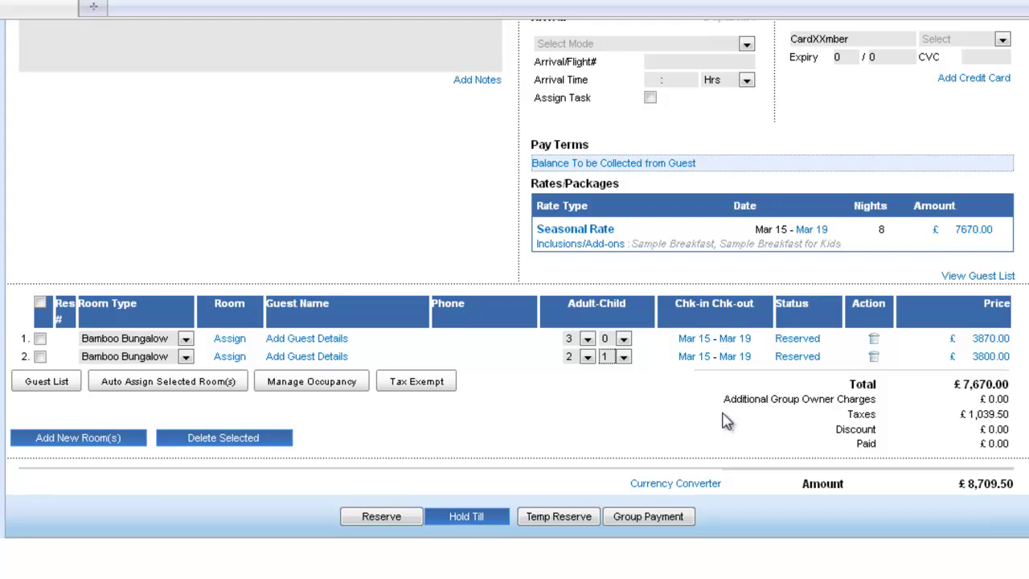
- Change the group's rate type from Seasonal Rate to Sample All Meal
scroll(467, 245, up, 2)
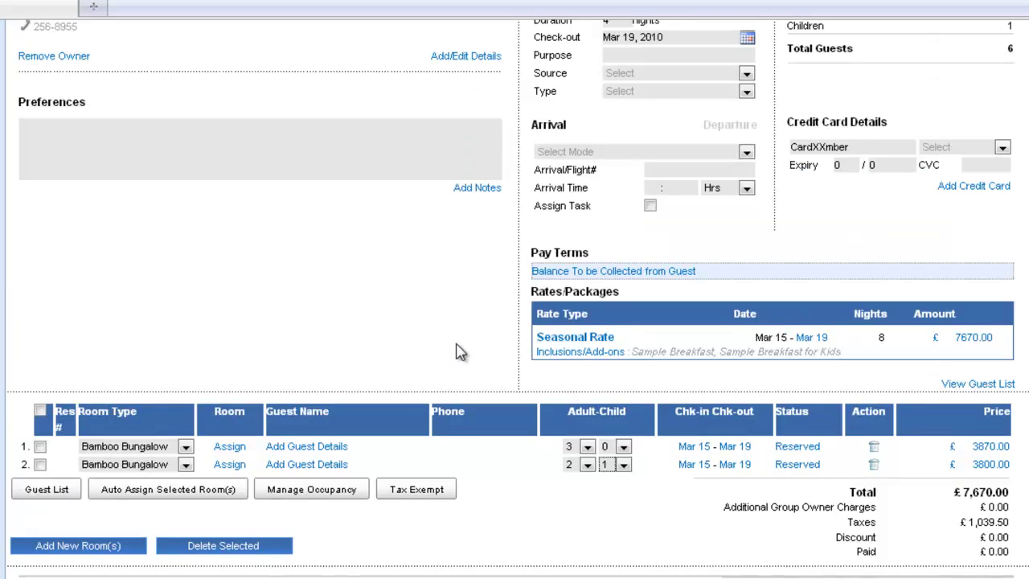
scroll(460, 352, up, 3)
scroll(458, 352, down, 1)
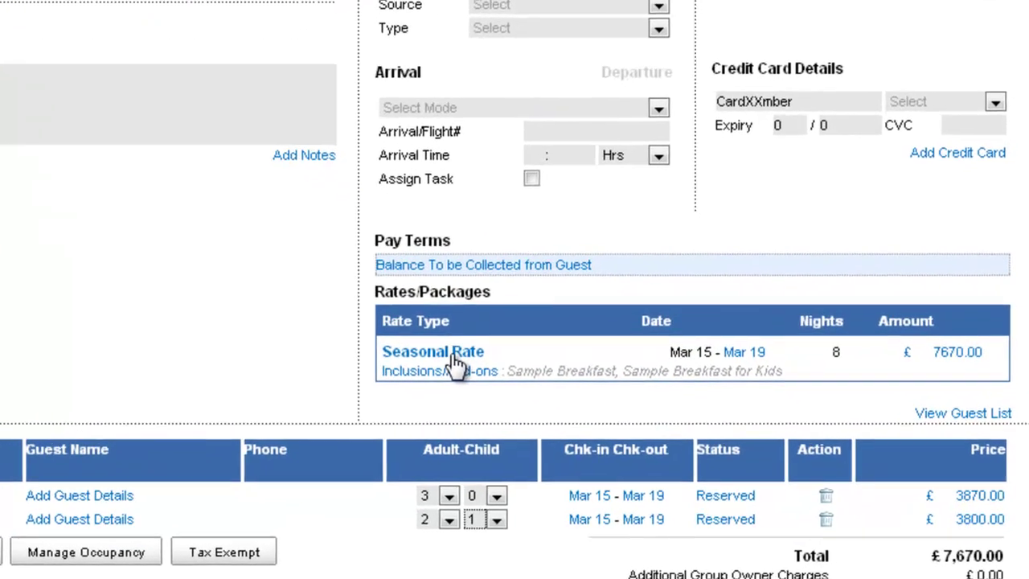
click(450, 354)
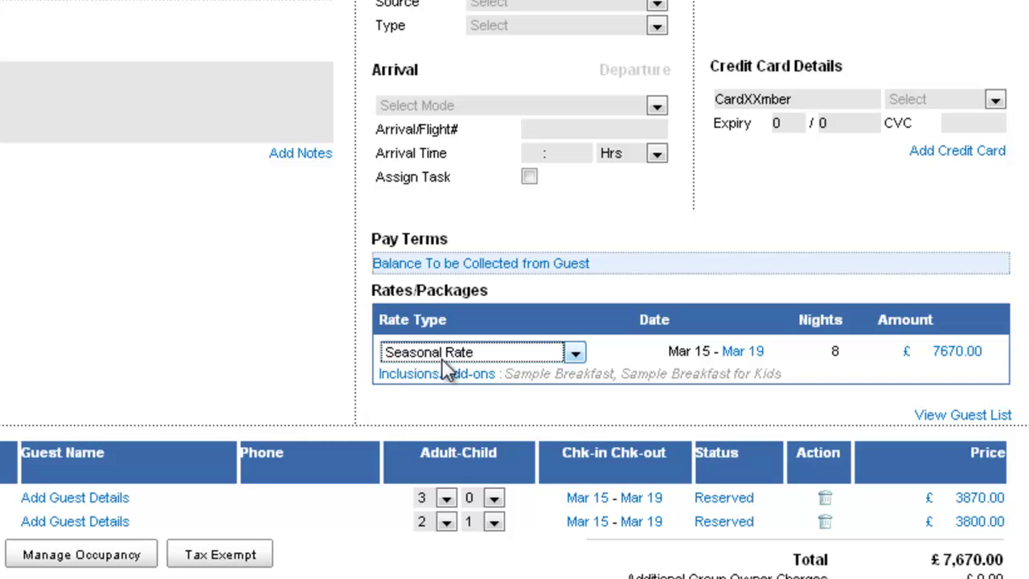
click(470, 353)
click(450, 476)
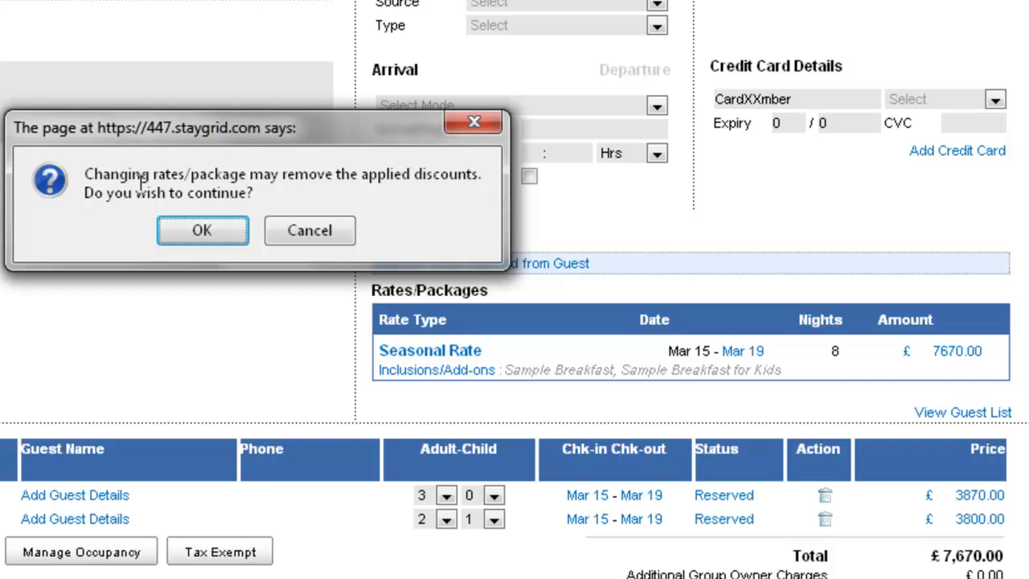
- Accept the rate change warning to apply the Sample All Meal package
click(204, 228)
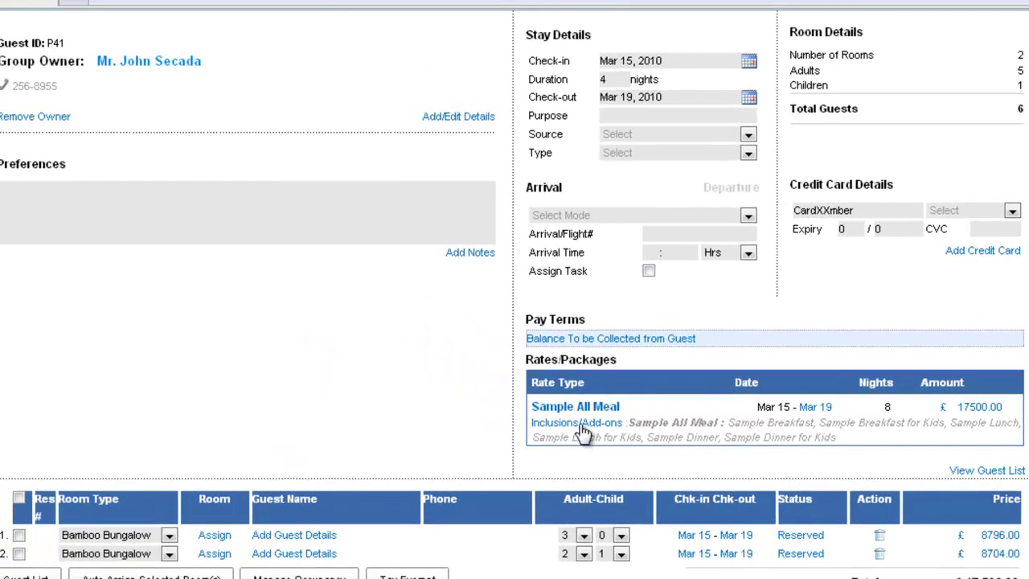
- Add the Sample Half day Sight add-on, bringing the amount to £17,590.00
click(581, 426)
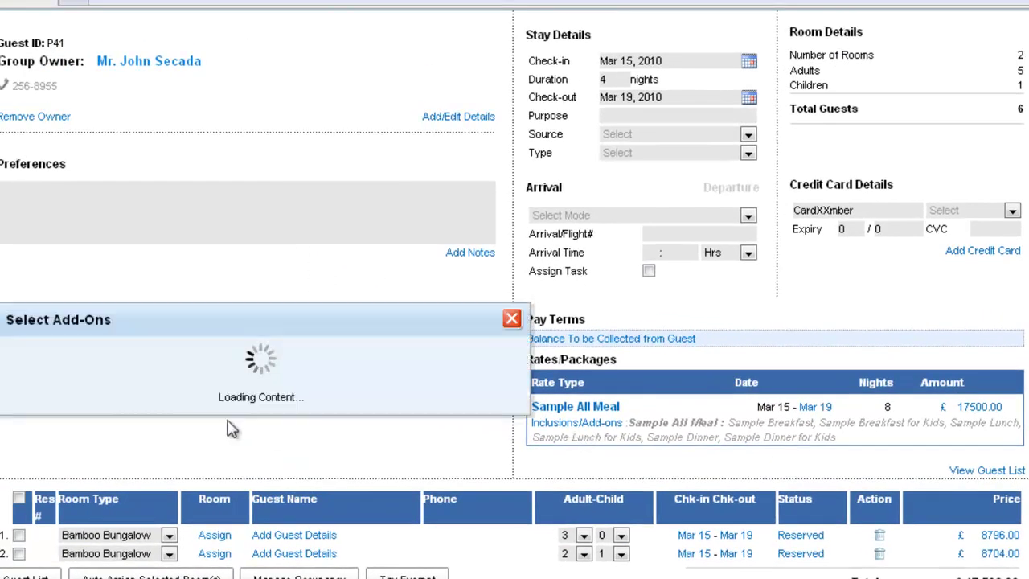
drag(220, 246, 222, 307)
double_click(99, 241)
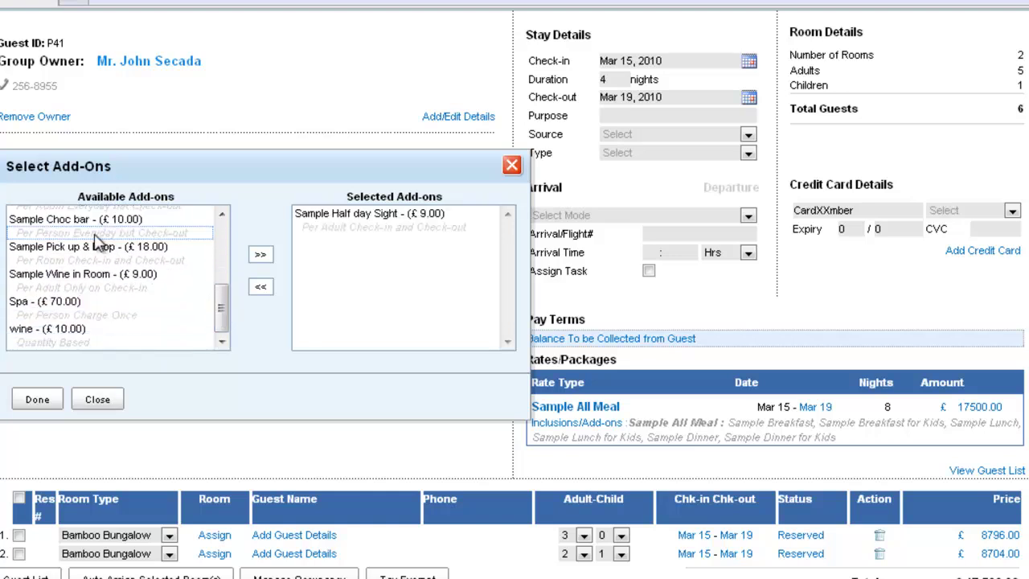
click(36, 400)
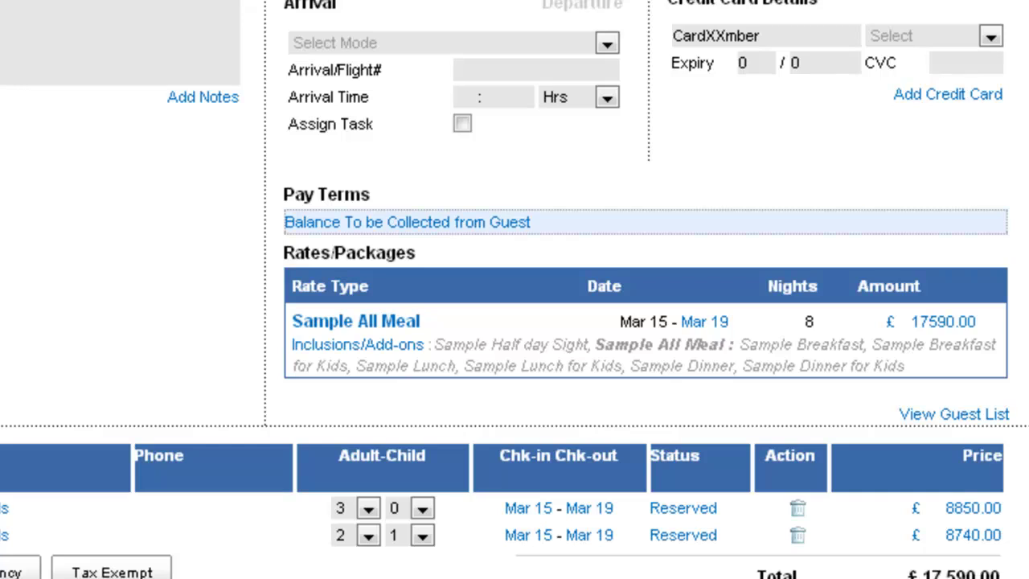
scroll(351, 233, up, 3)
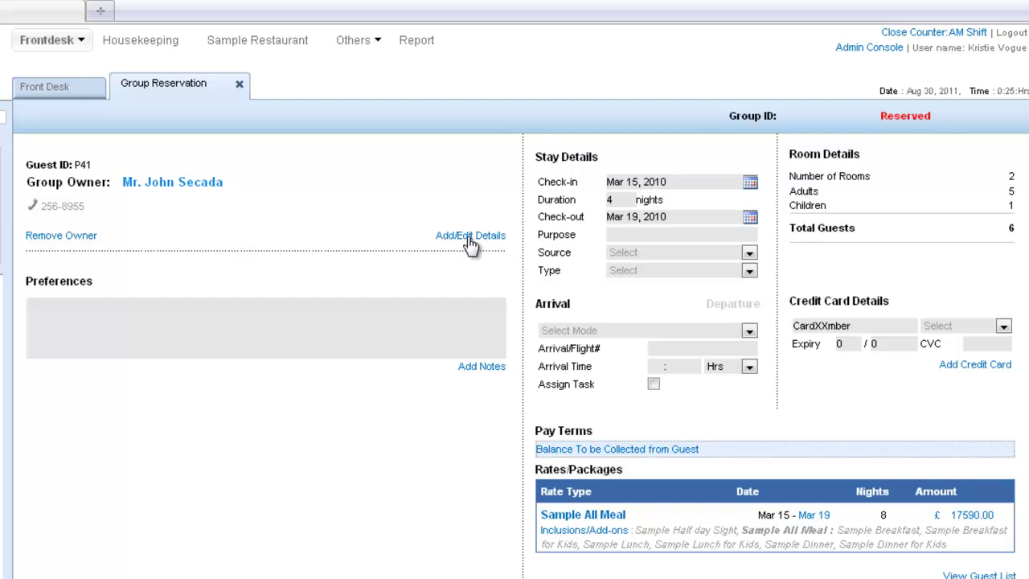
- Save the owner's mobile number, e-mail, and home address in United States, Arizona
click(470, 237)
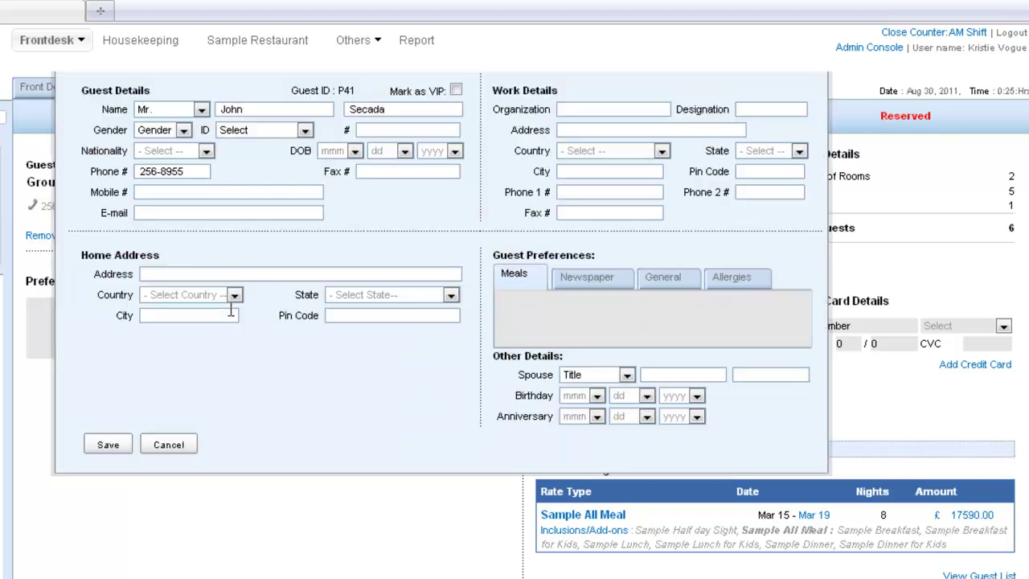
click(167, 192)
text(99999999)
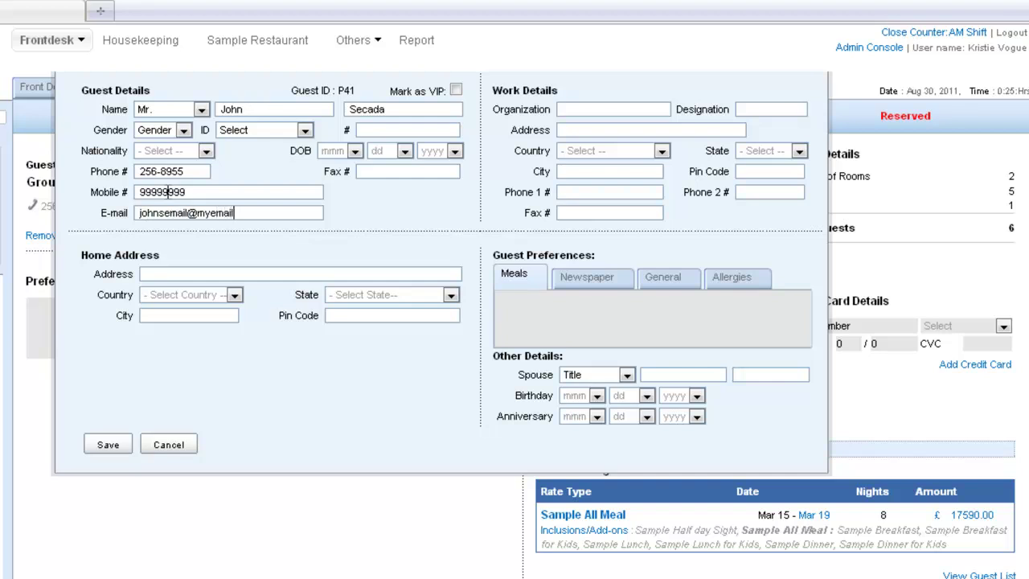
click(173, 270)
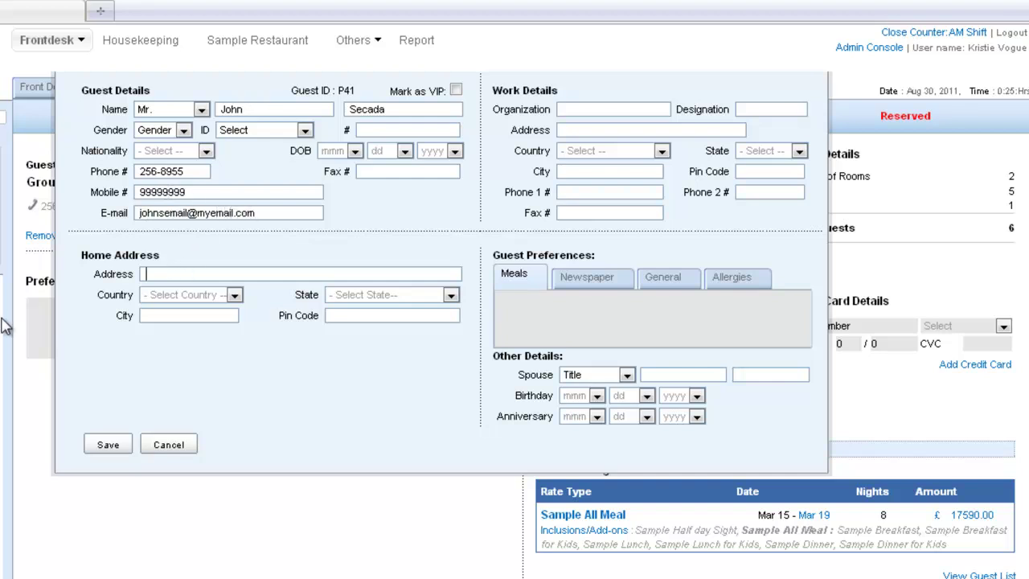
click(201, 297)
key(Down)
key(Down)
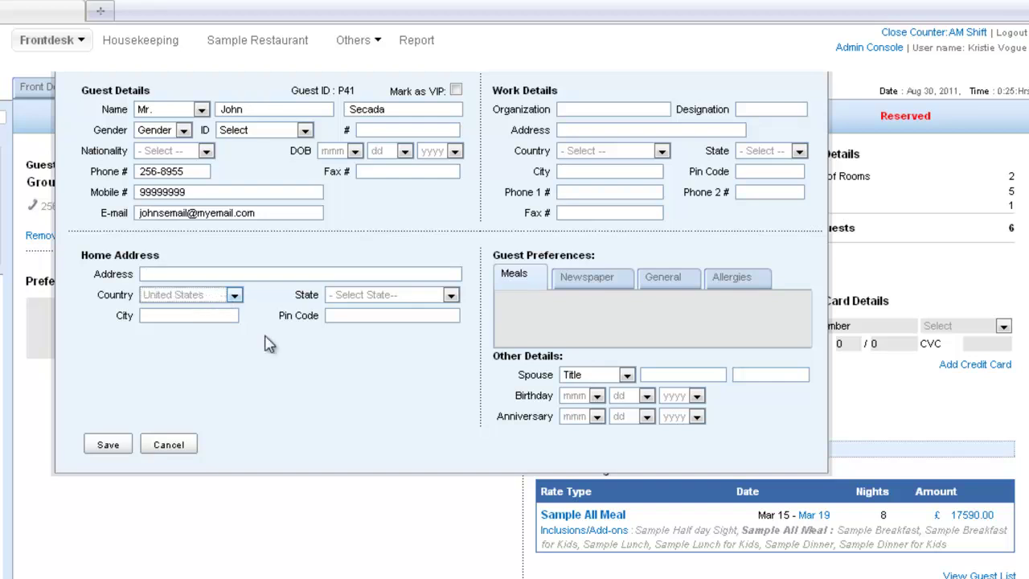
click(451, 295)
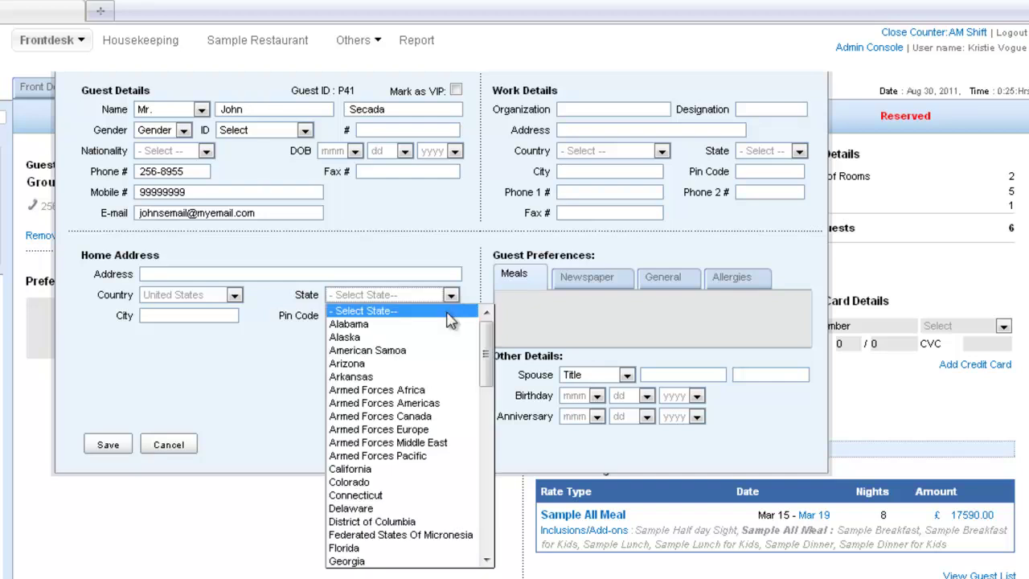
click(386, 363)
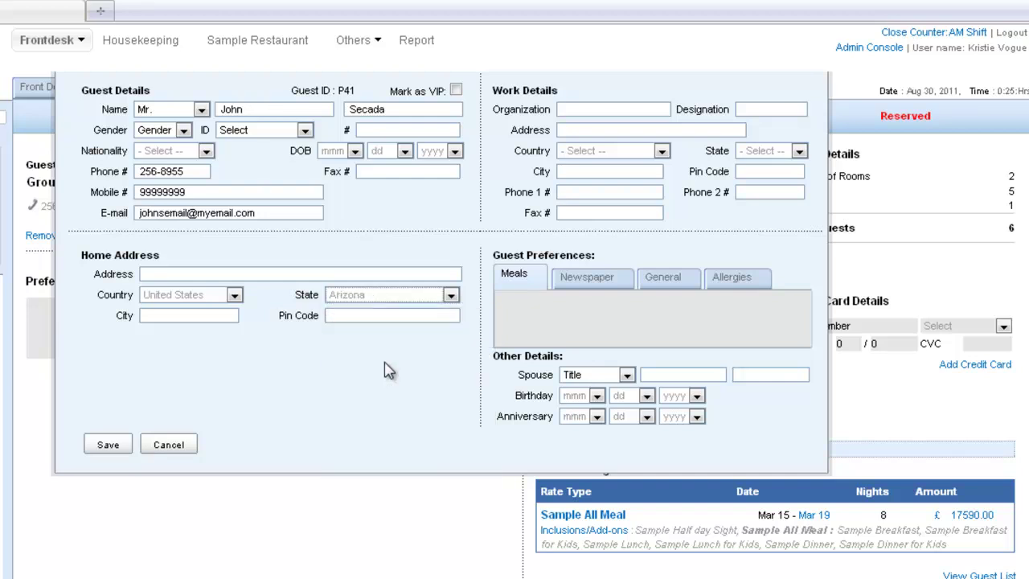
click(98, 446)
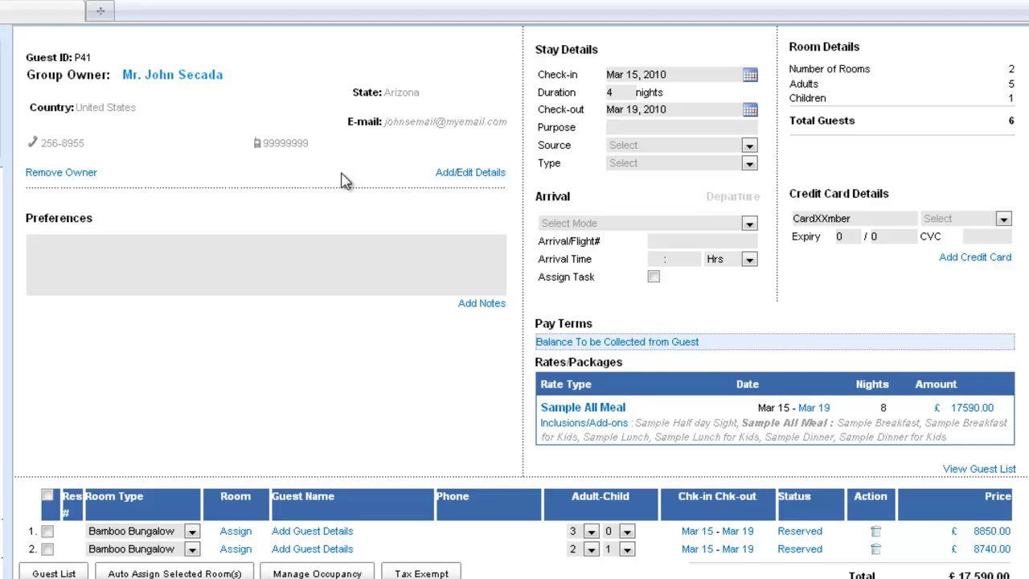
- Assign the existing guest, found by first name, to the first Bamboo Bungalow room
scroll(293, 245, down, 3)
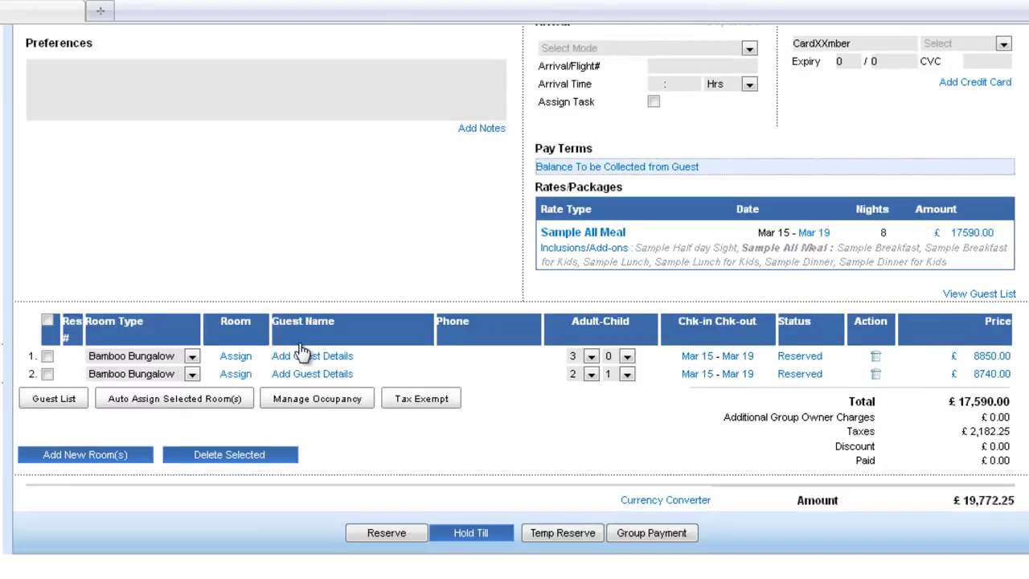
click(345, 357)
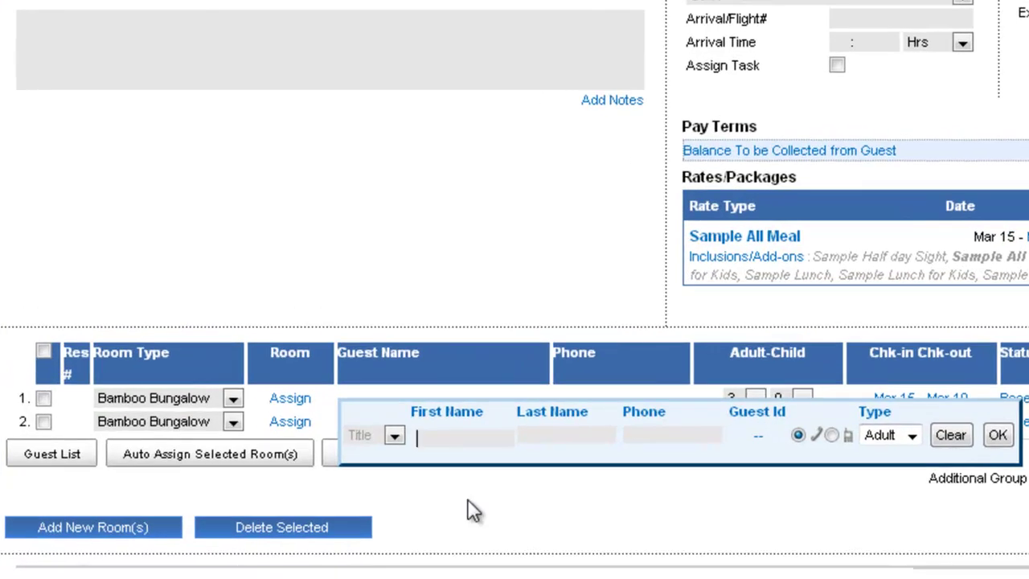
text(john)
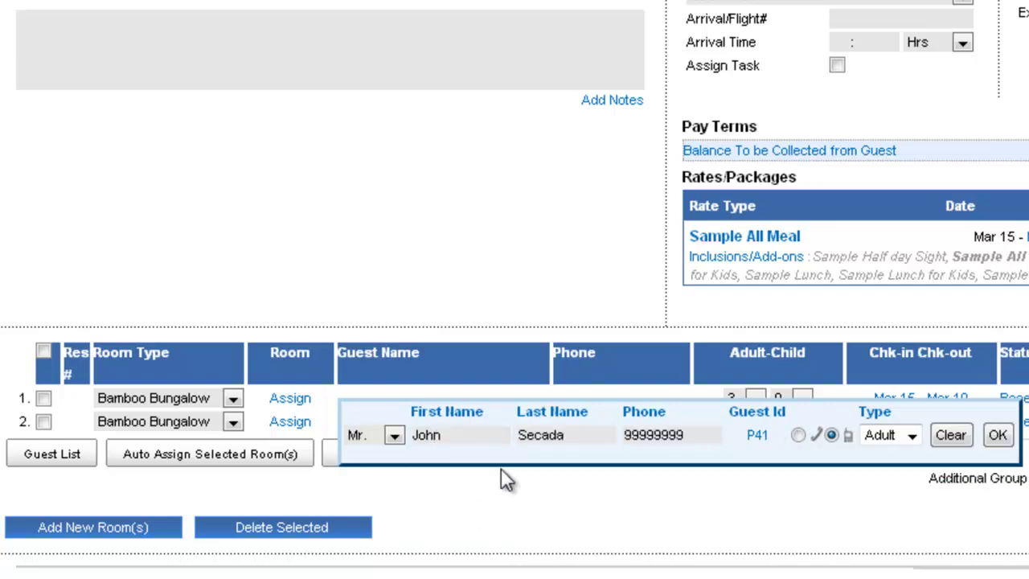
click(997, 434)
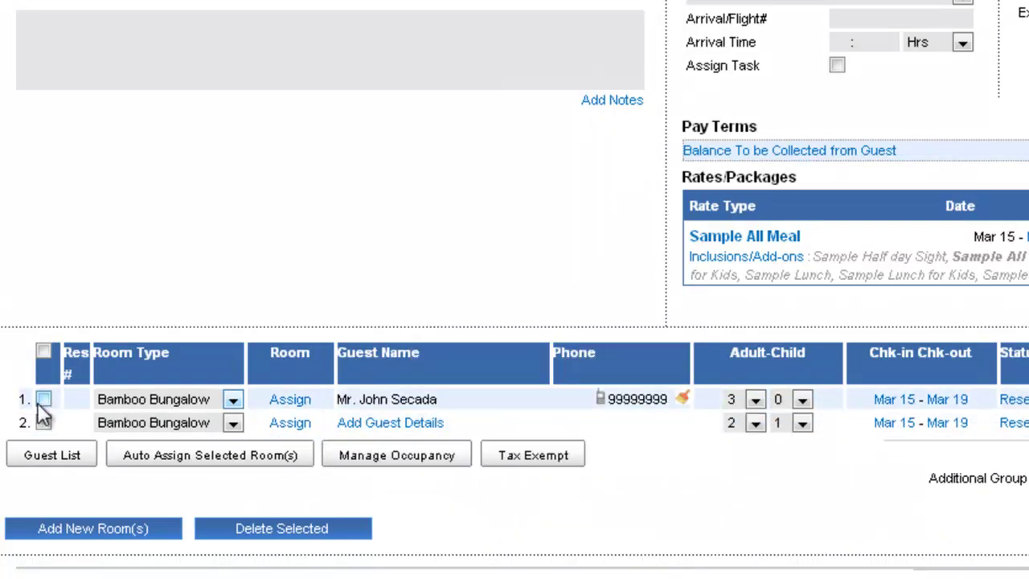
- Attach a new guest with first name, last name and phone number to room 2
click(43, 423)
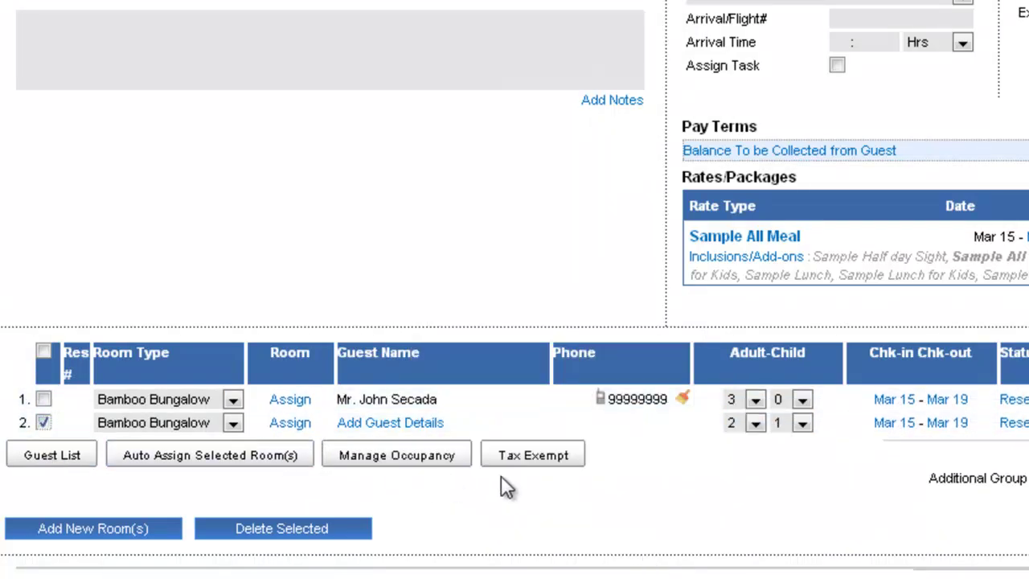
click(54, 457)
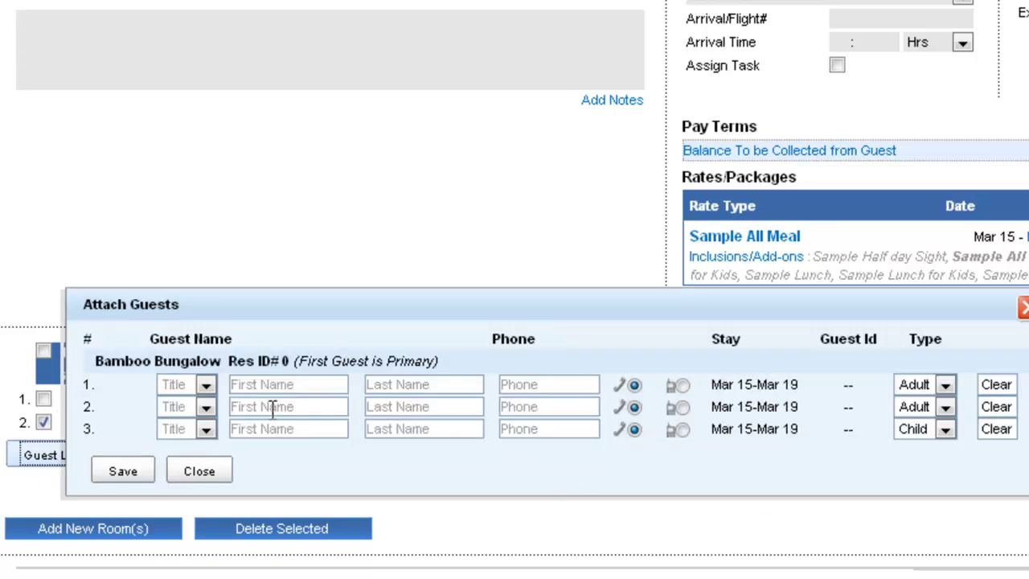
click(252, 386)
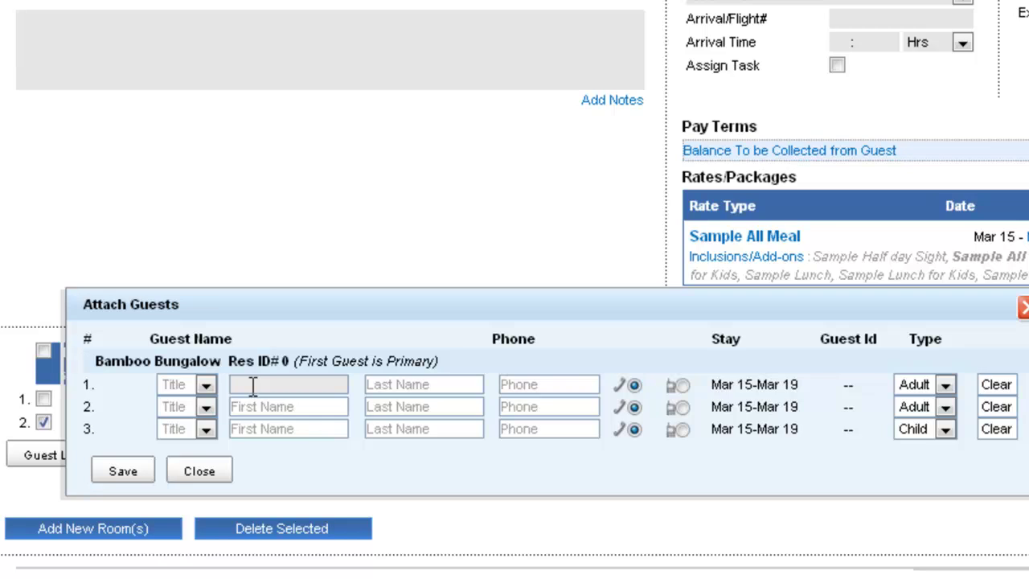
key(Tab)
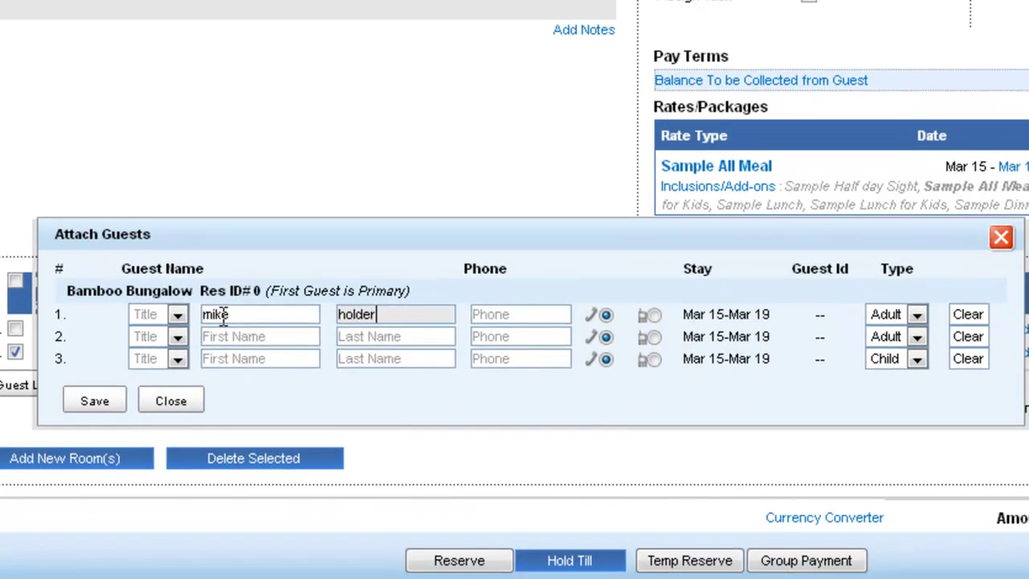
key(Tab)
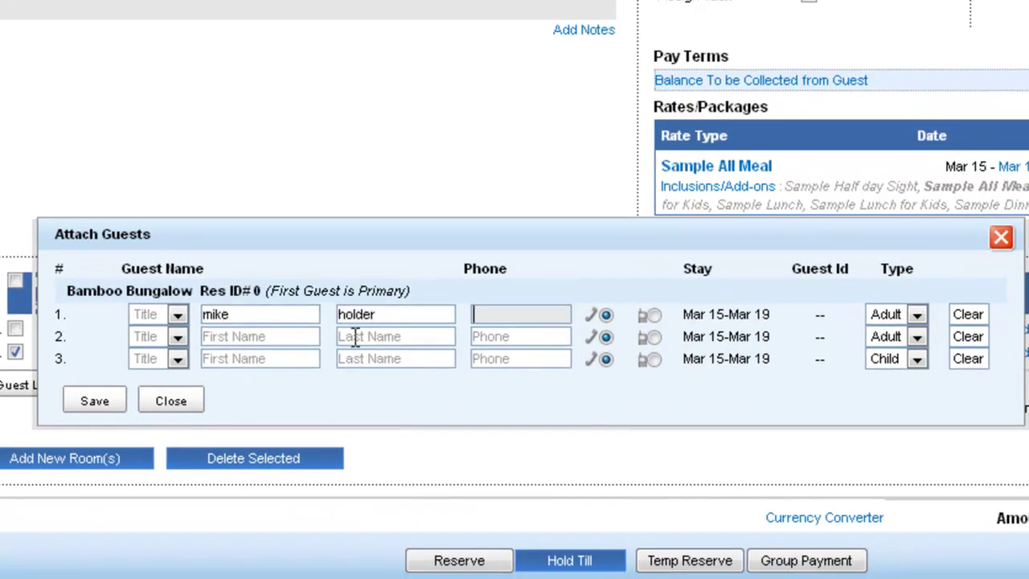
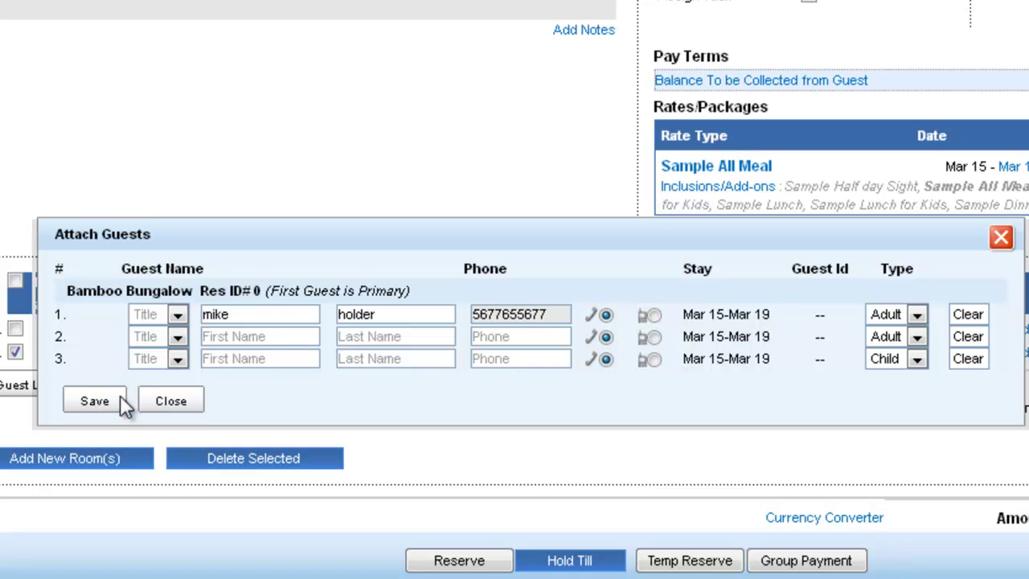
click(94, 401)
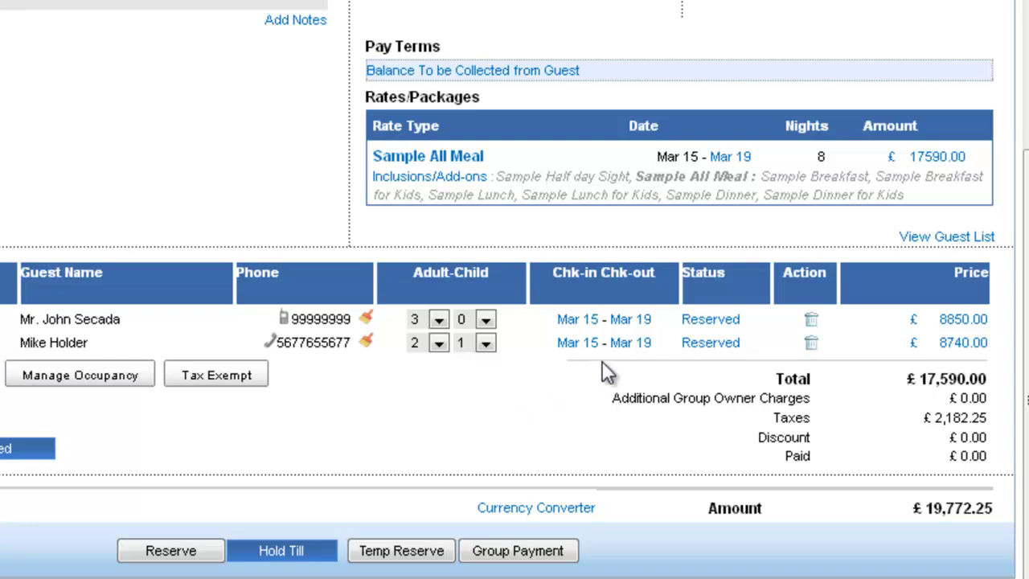
- Move the second Bamboo Bungalow room's check-out to Mar 17, two nights at £4,388.00
click(630, 344)
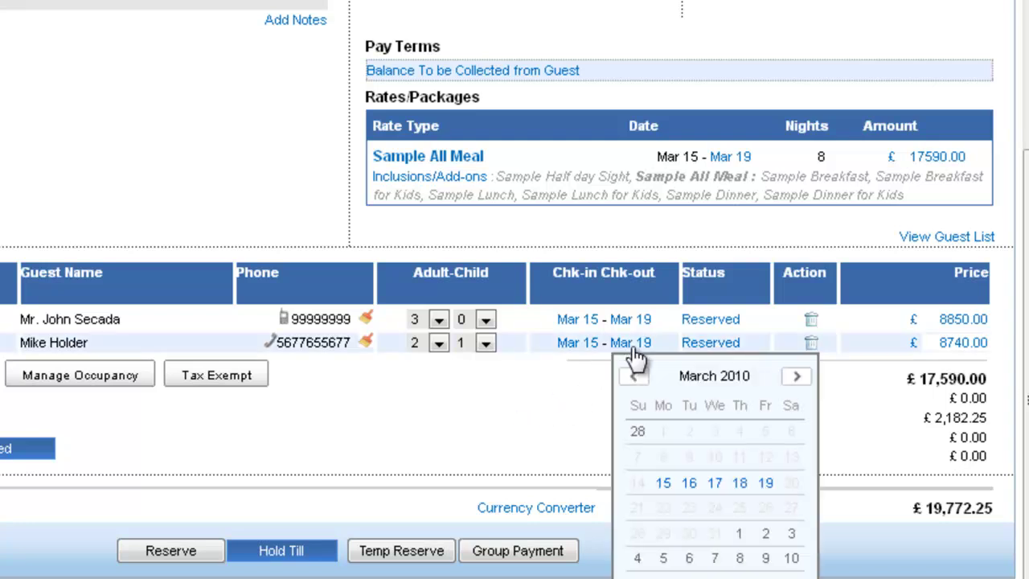
click(716, 483)
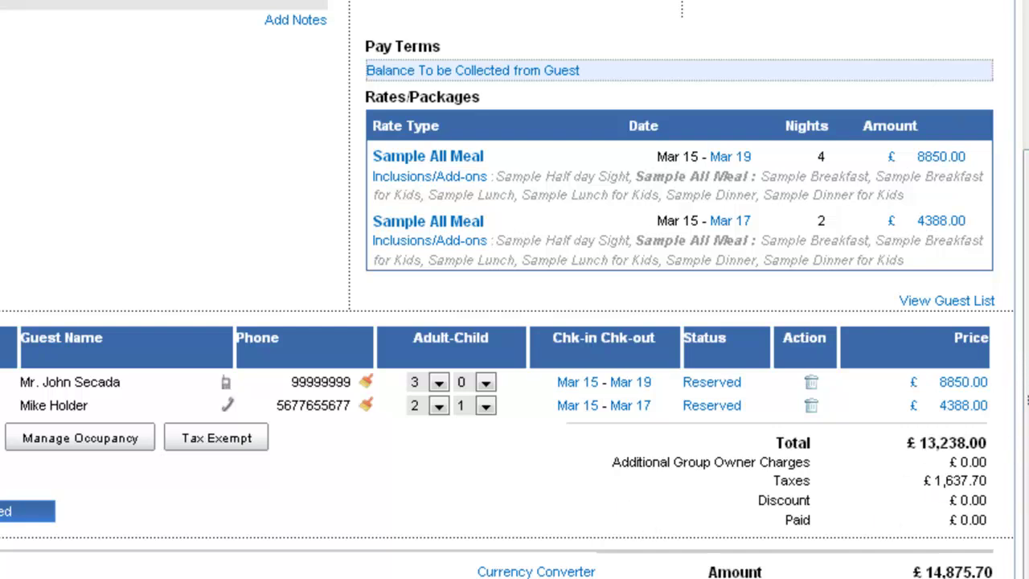
drag(1025, 450, 1025, 266)
drag(1026, 215, 1026, 399)
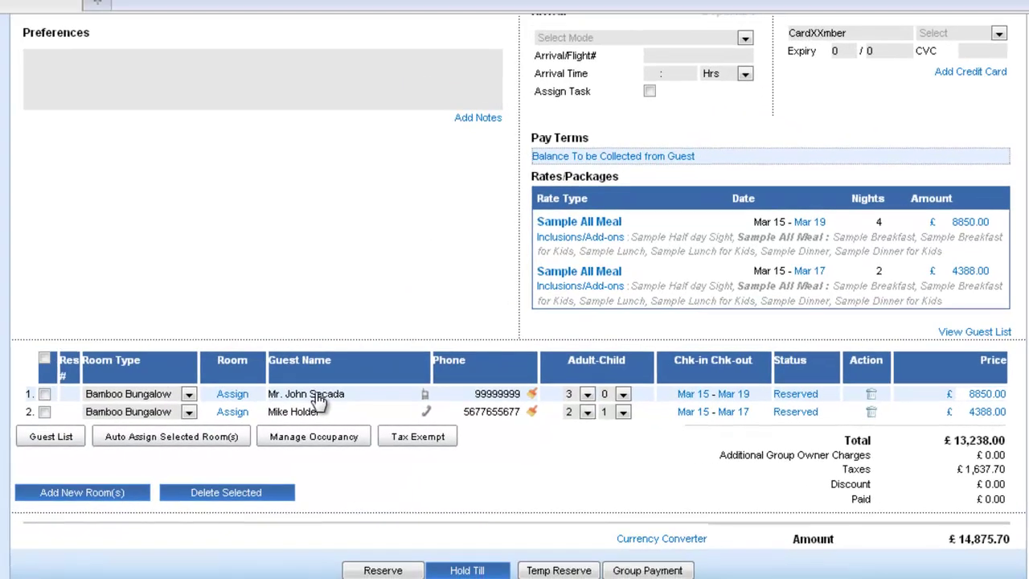
- End one sharer's stay in the group owner's room on Mar 16, then return to the group
click(318, 397)
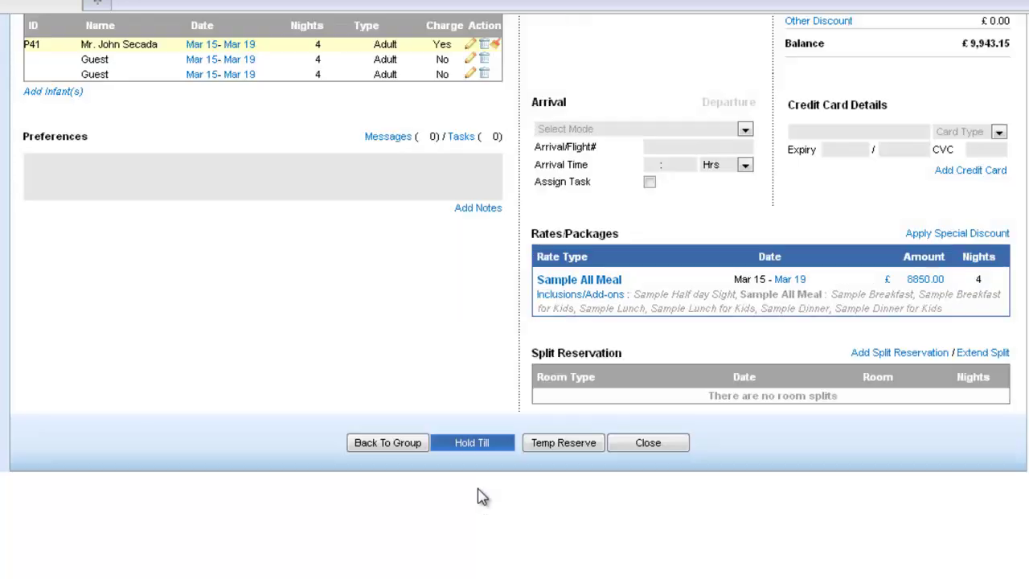
scroll(383, 287, up, 4)
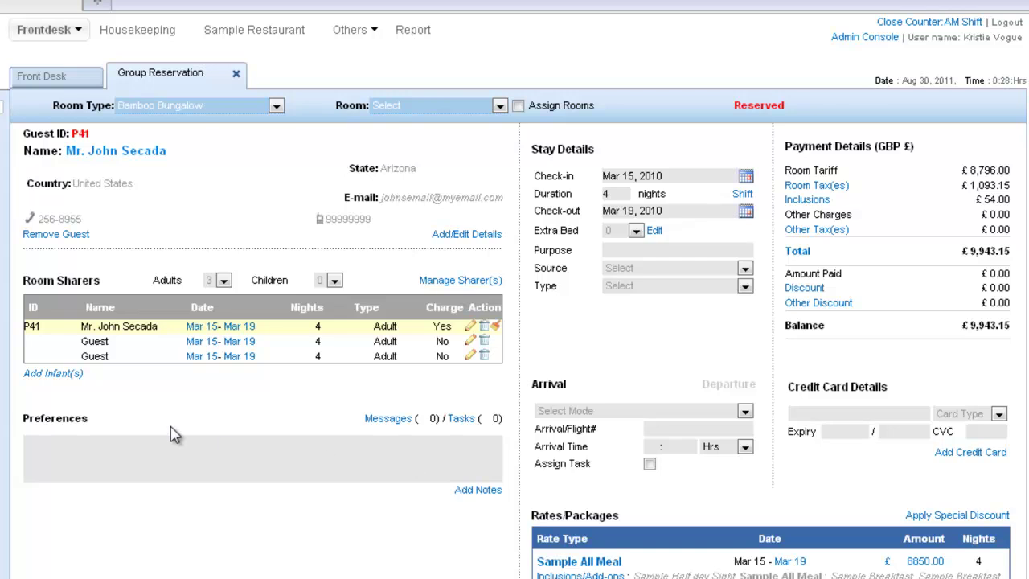
click(249, 344)
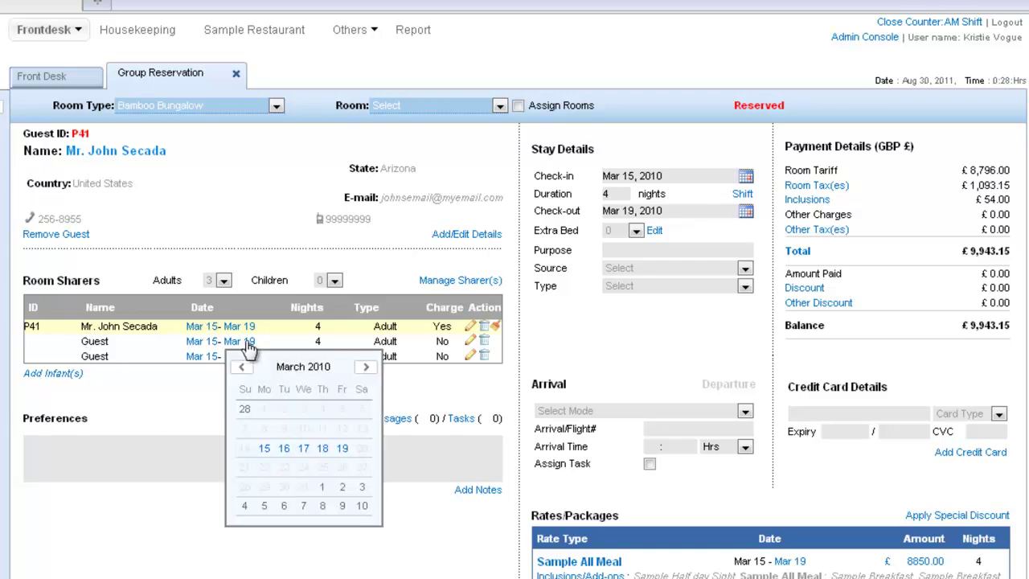
click(284, 448)
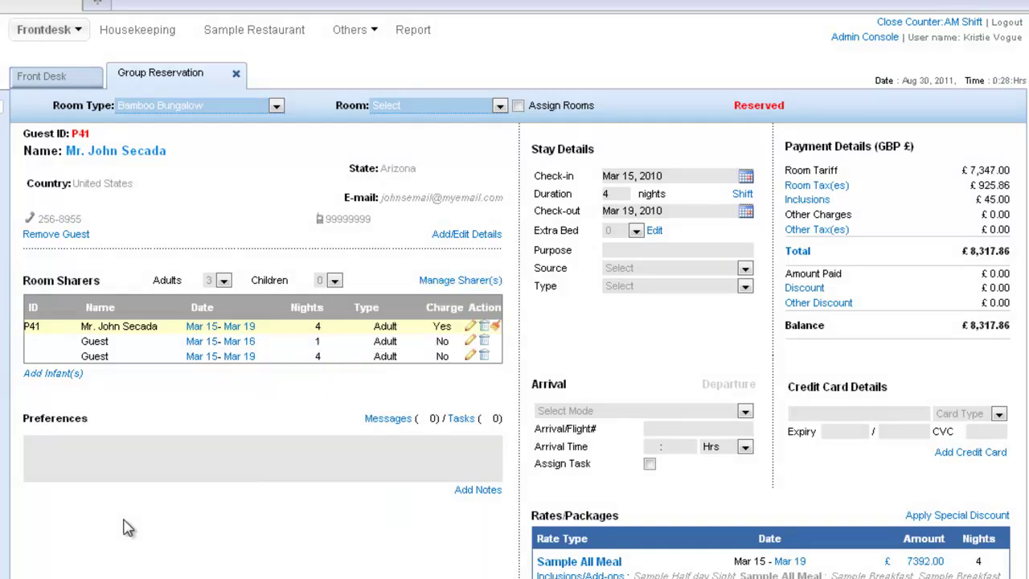
scroll(281, 410, down, 3)
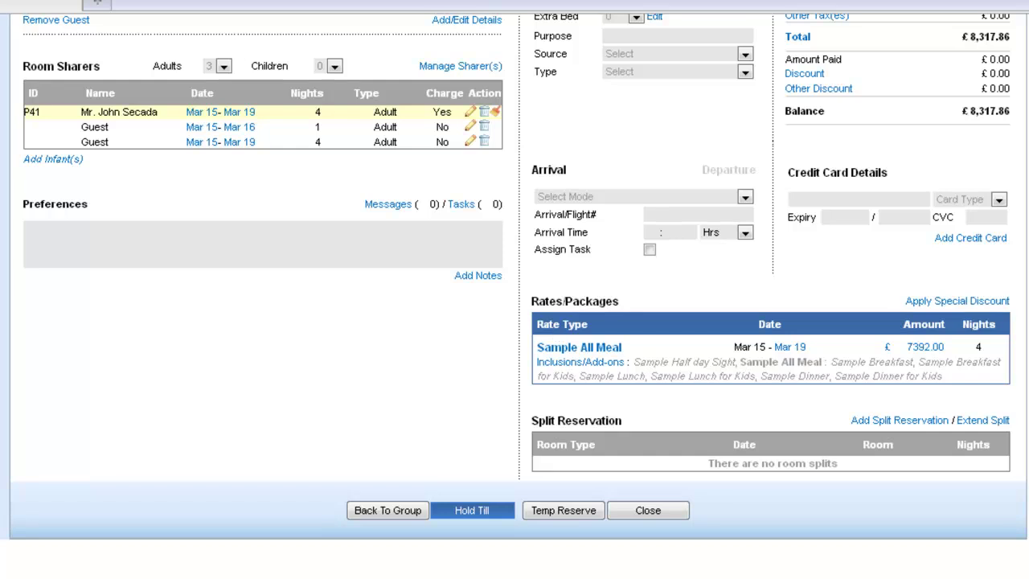
click(384, 513)
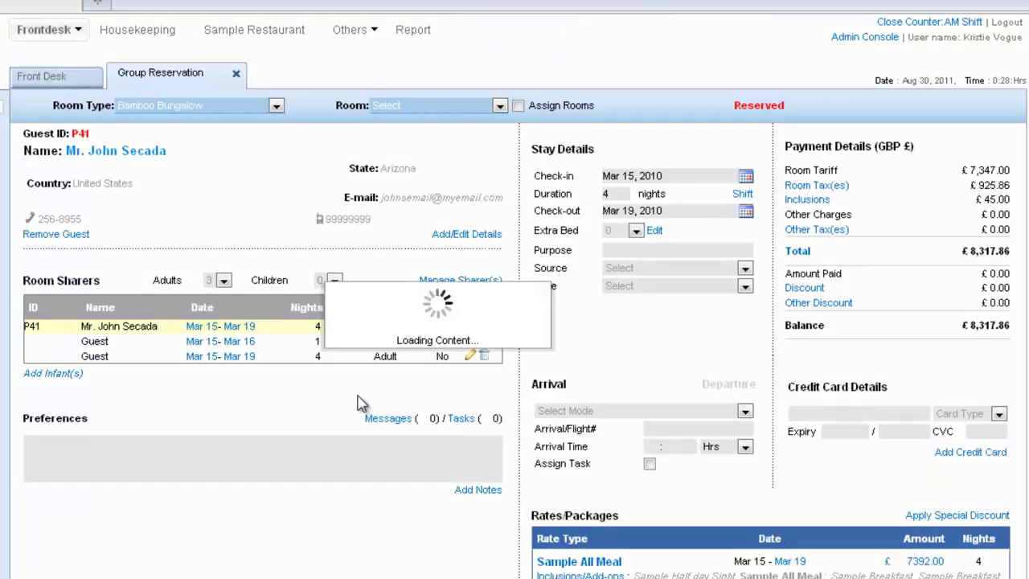
- Override the two Sample All Meal rate amounts to 7000 and 4000
scroll(363, 488, down, 3)
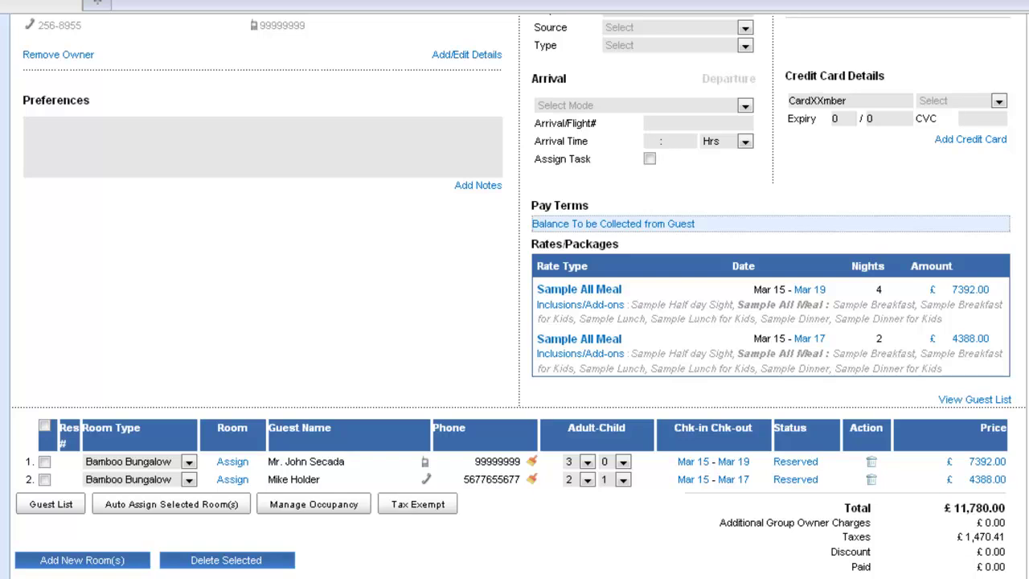
click(958, 291)
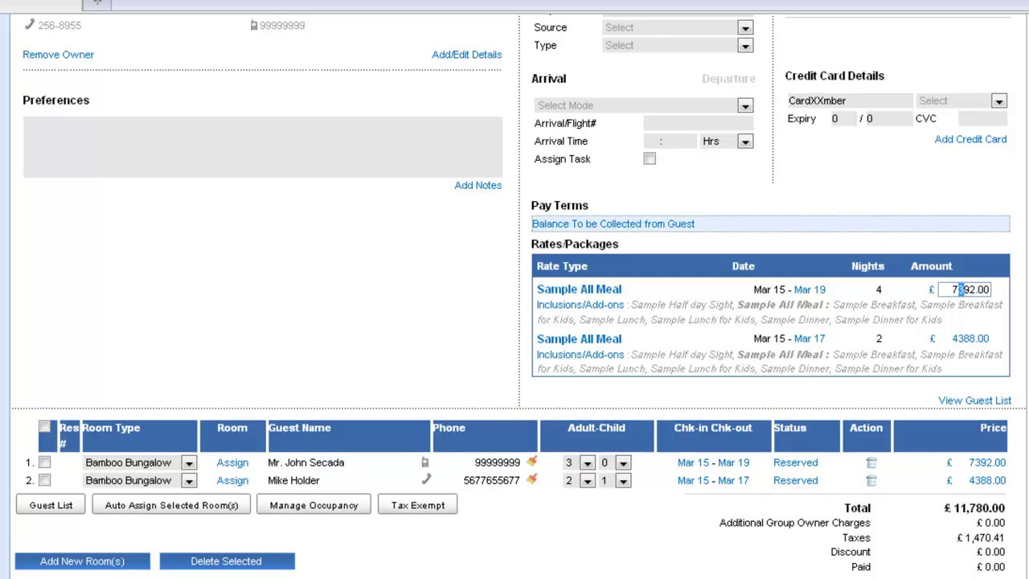
drag(968, 290, 974, 289)
text(000)
key(Tab)
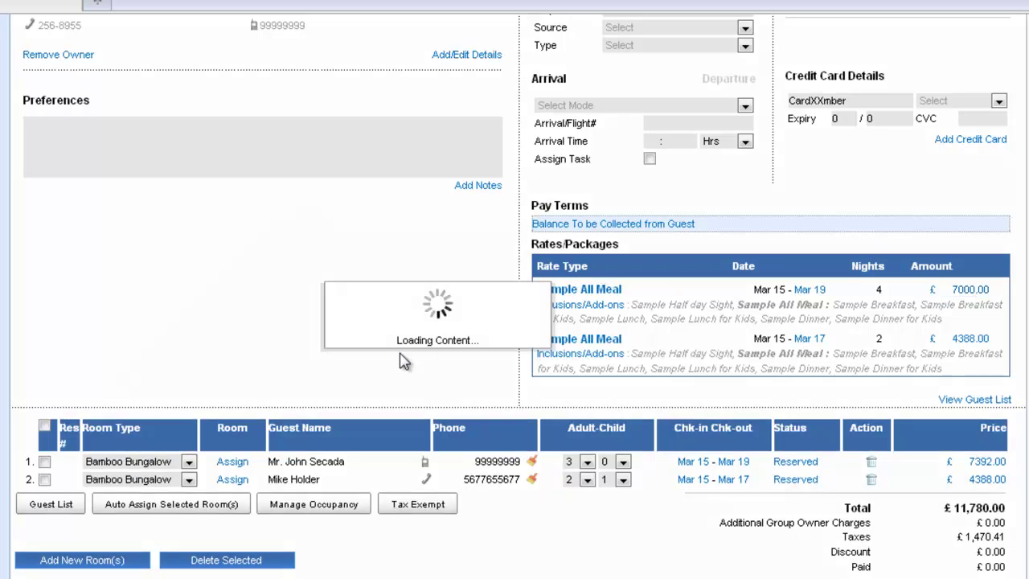
click(962, 340)
drag(955, 338, 975, 338)
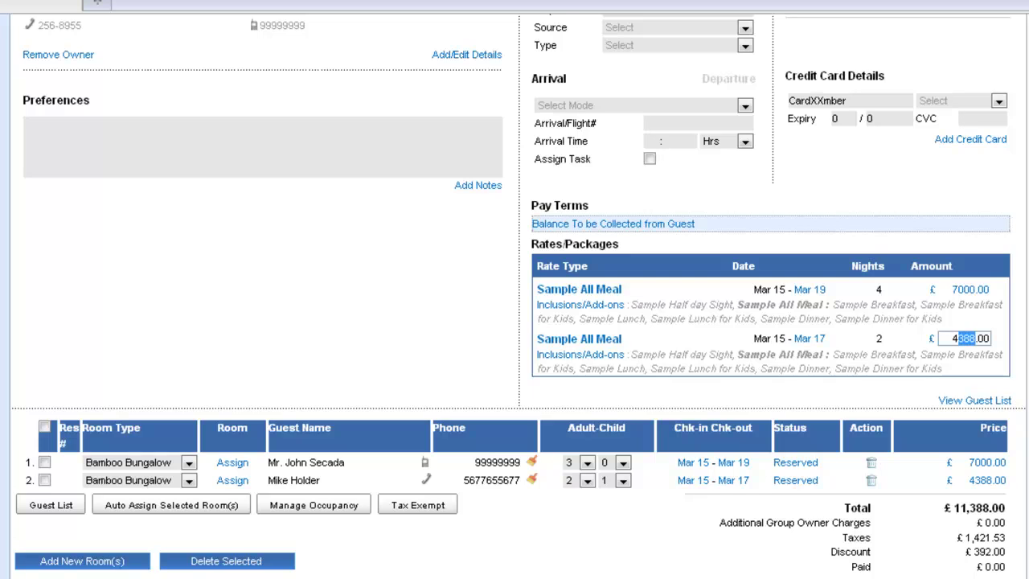
text(000)
click(465, 349)
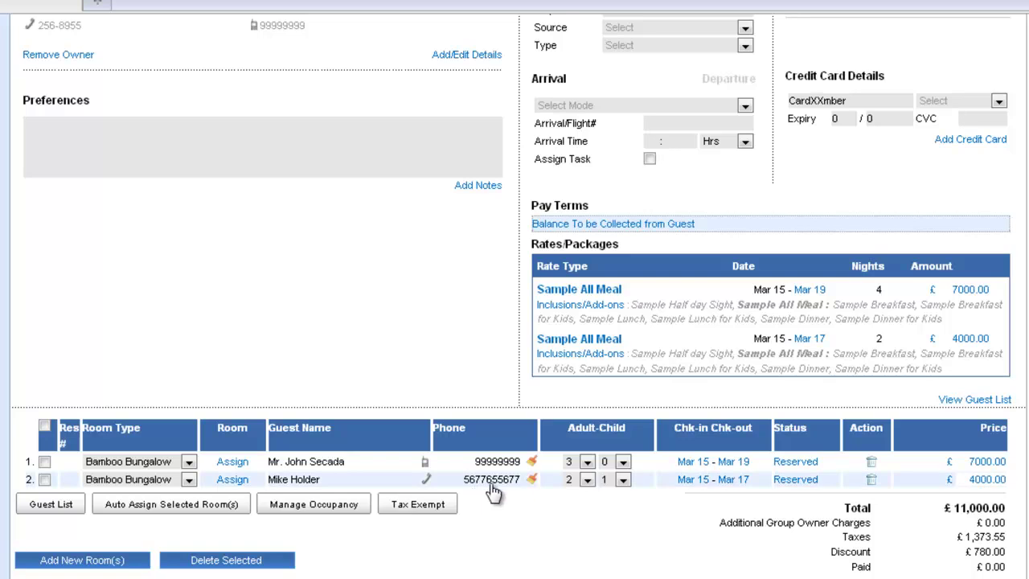
scroll(465, 476, down, 2)
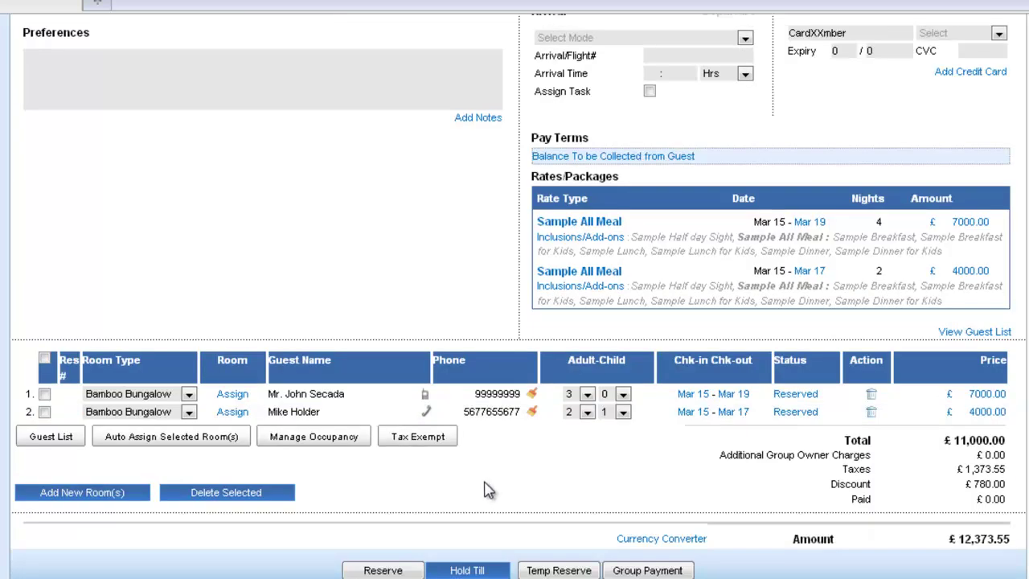
- Set the group owner's ID type to Passport ID, enter the passport number, and save
scroll(486, 490, up, 6)
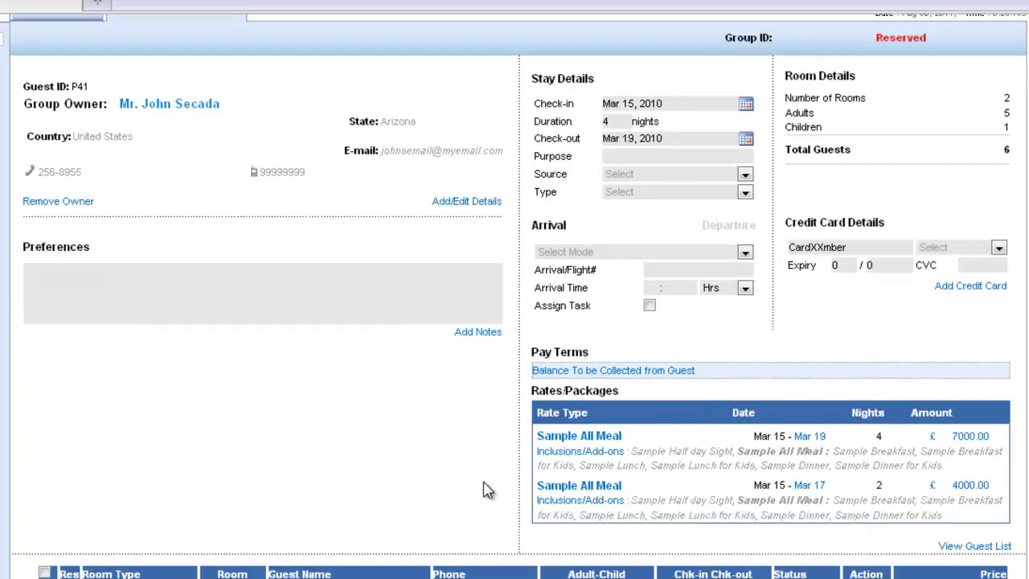
click(456, 210)
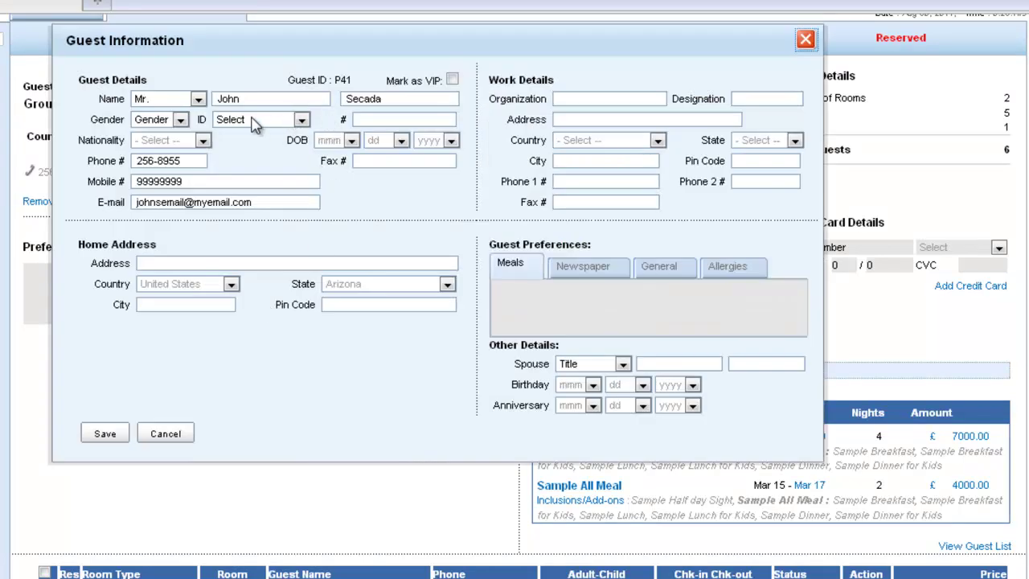
click(301, 120)
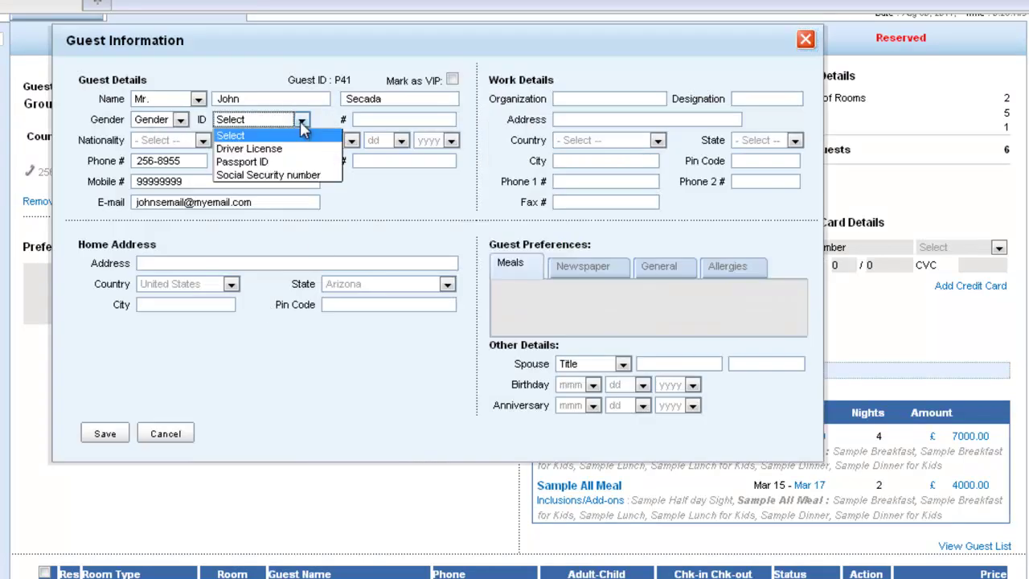
click(302, 162)
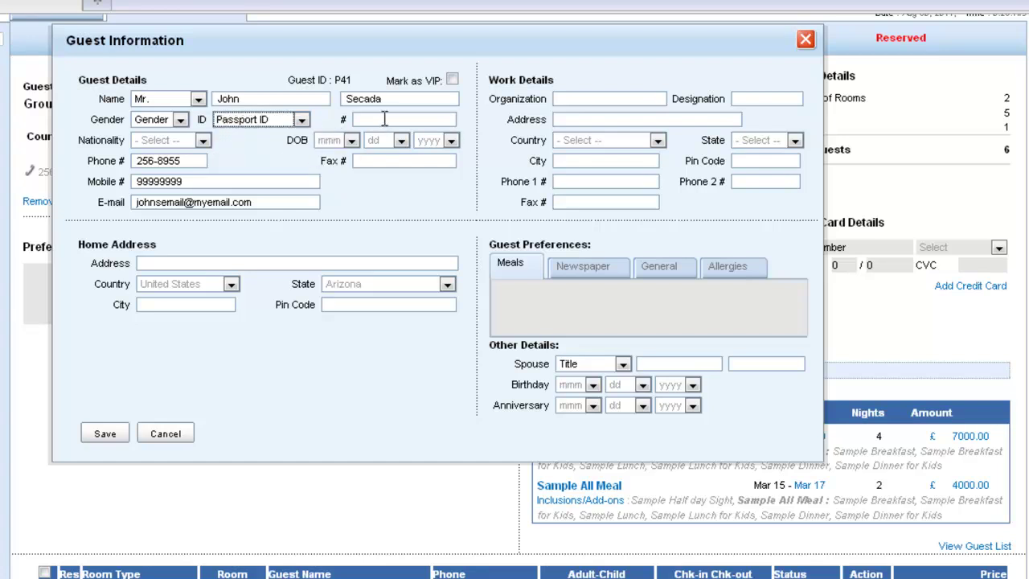
click(384, 119)
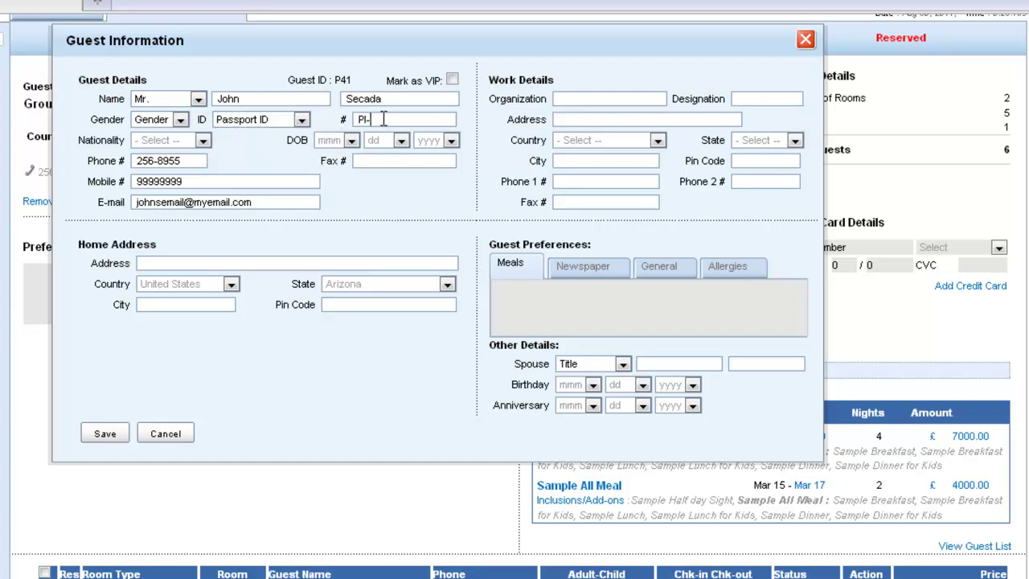
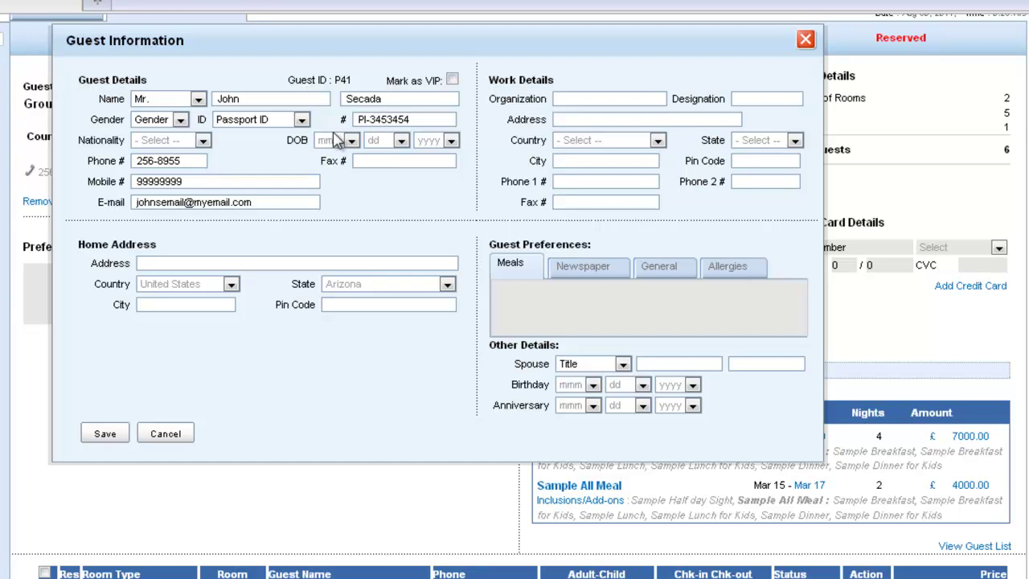
click(102, 437)
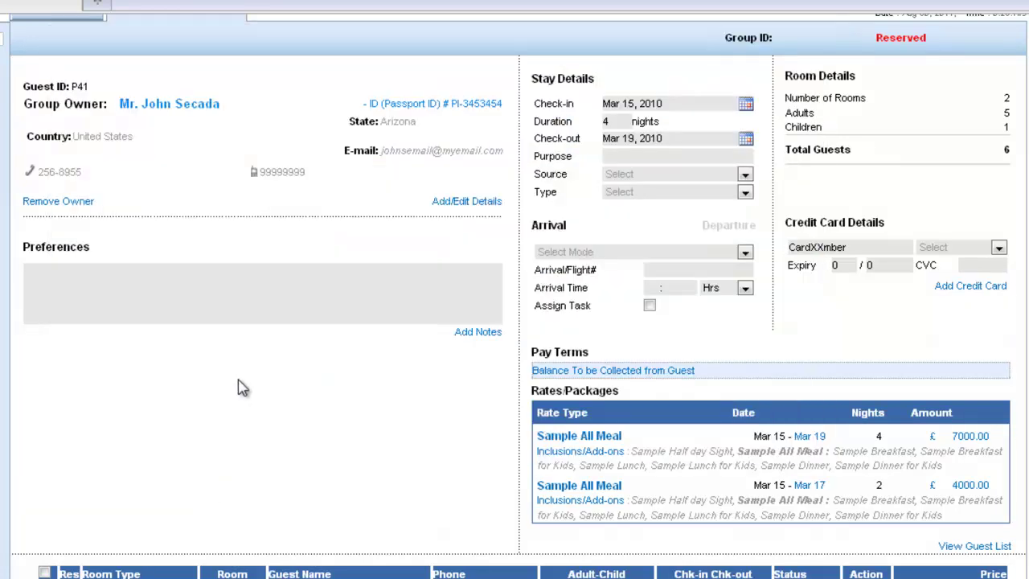
scroll(241, 388, down, 3)
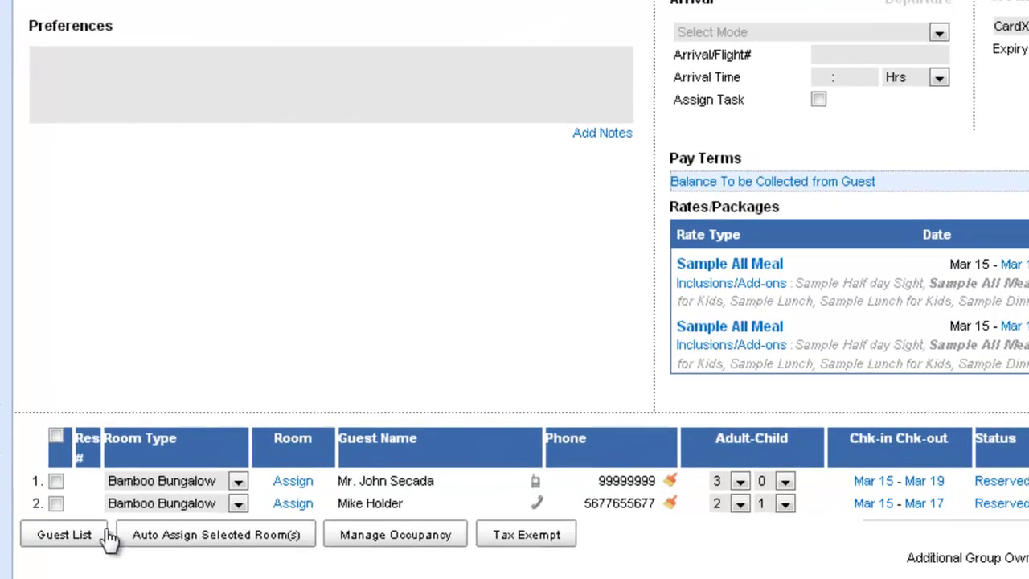
- Exempt room 1 from all five sample taxes with reason Military Personal
click(56, 481)
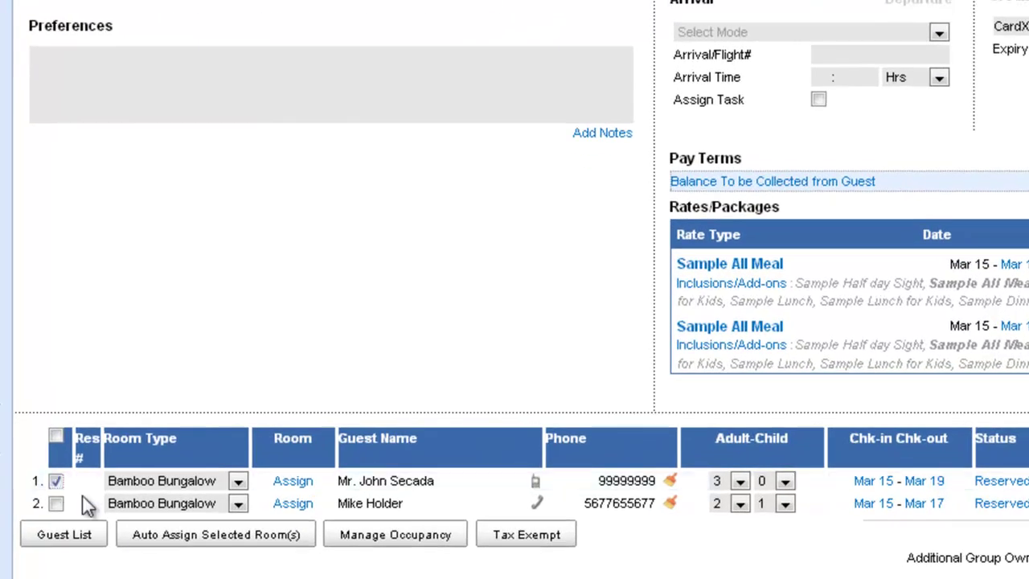
click(528, 537)
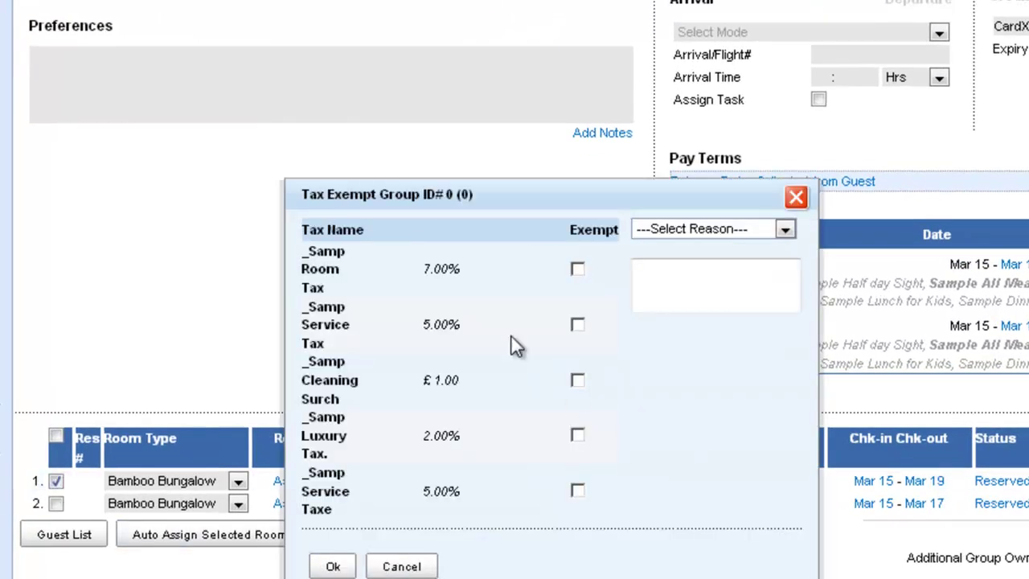
click(578, 270)
click(578, 324)
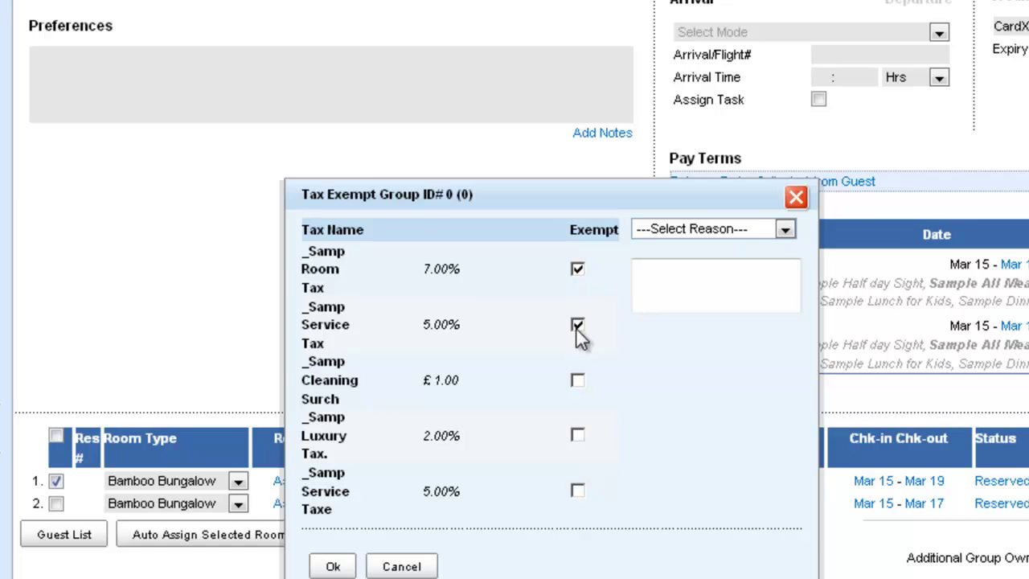
click(579, 381)
click(578, 435)
click(578, 490)
click(790, 230)
click(727, 265)
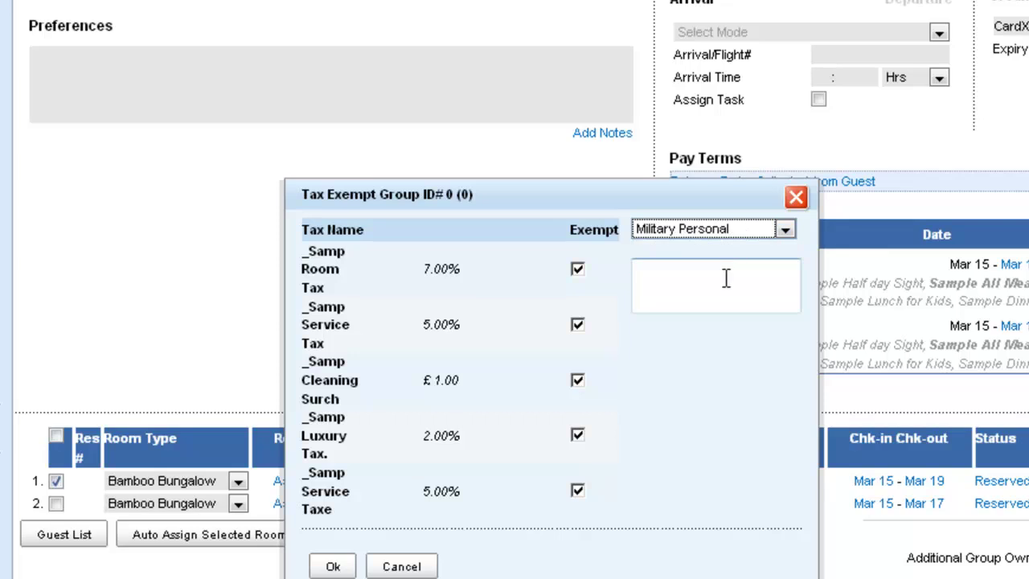
click(333, 565)
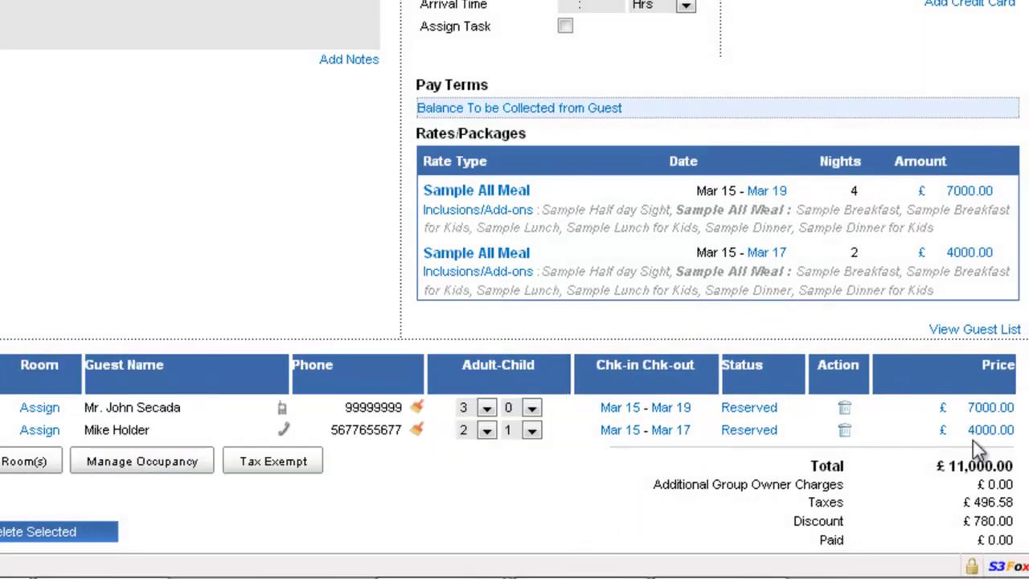
scroll(973, 440, down, 3)
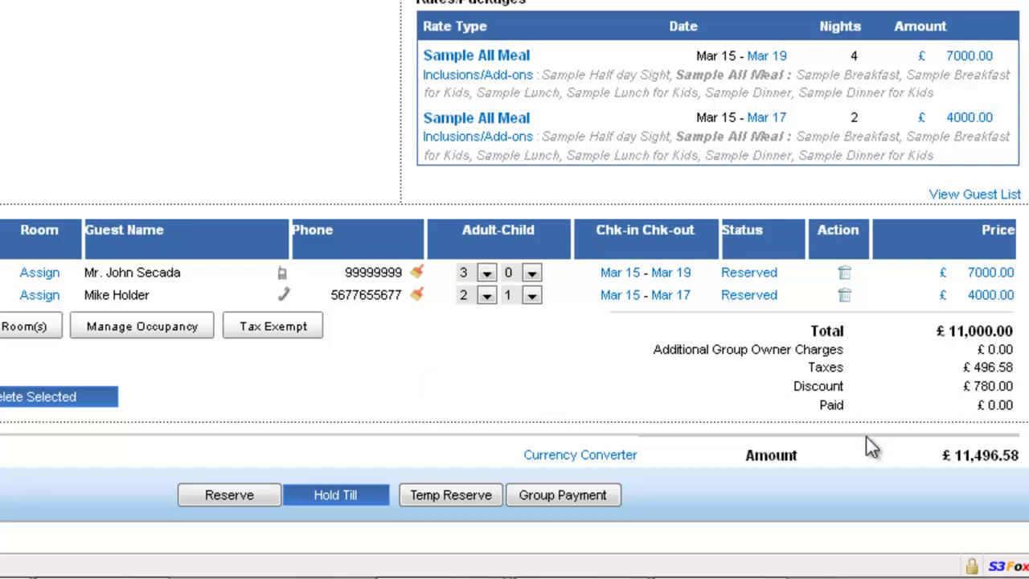
- Start a new credit card with the group owner as cardholder and enter the cardholder's name
scroll(432, 386, up, 6)
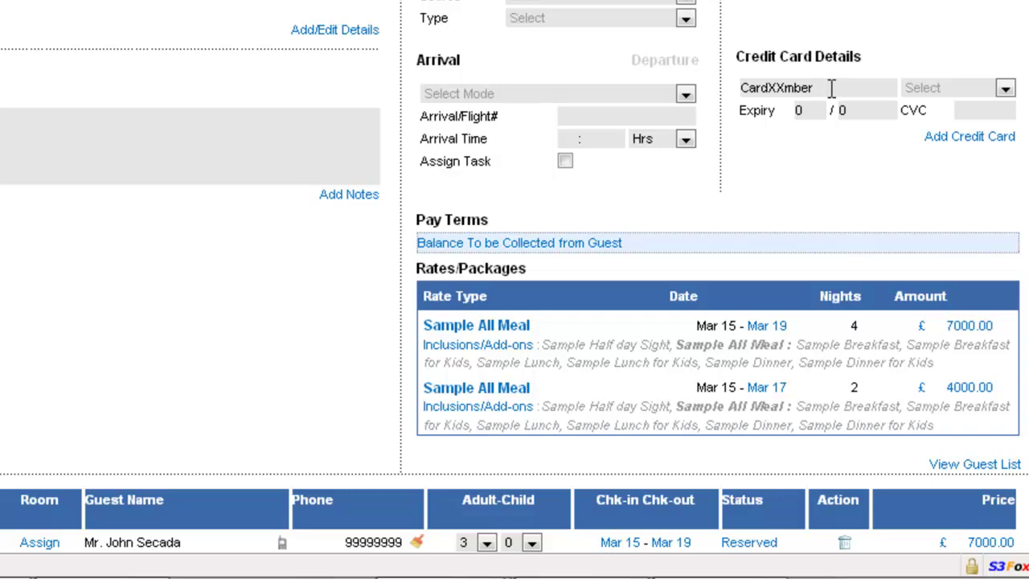
drag(831, 88, 682, 96)
click(937, 137)
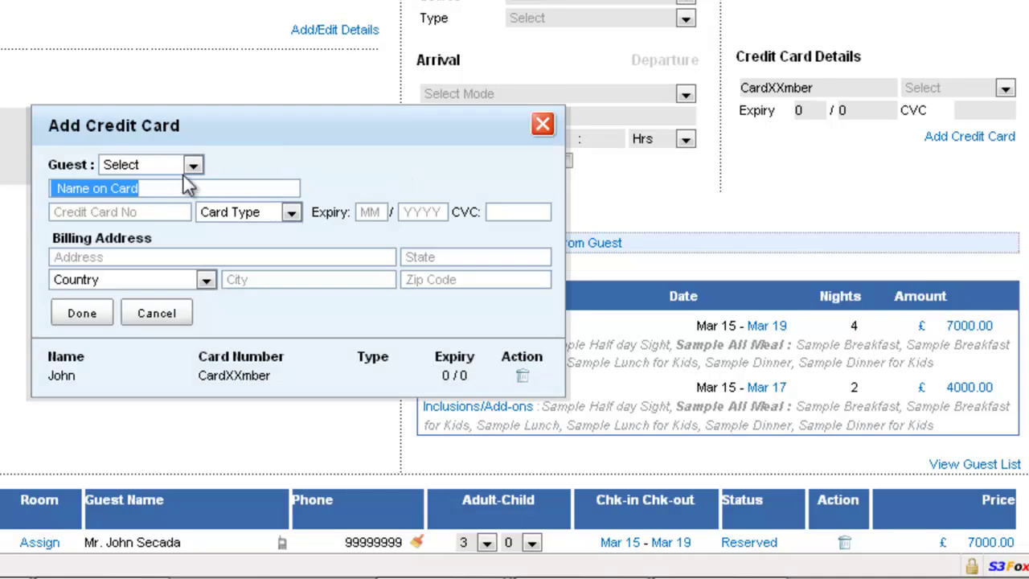
click(193, 166)
click(193, 201)
click(147, 188)
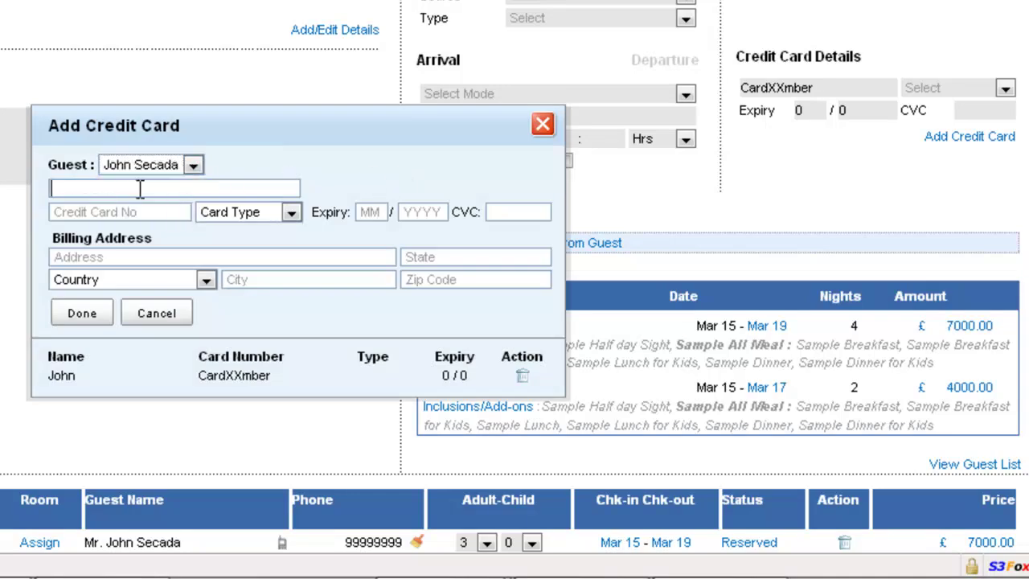
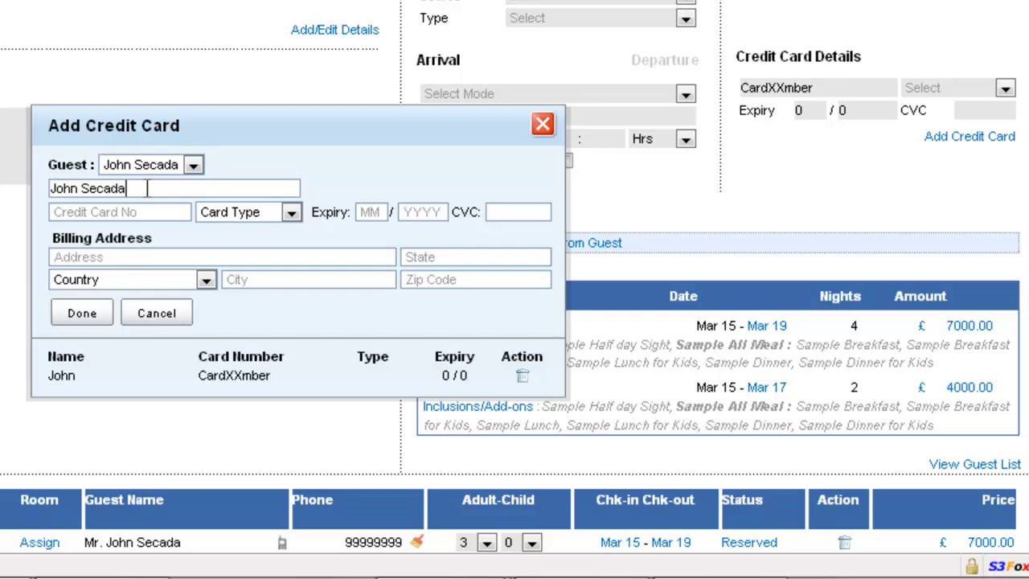
key(Tab)
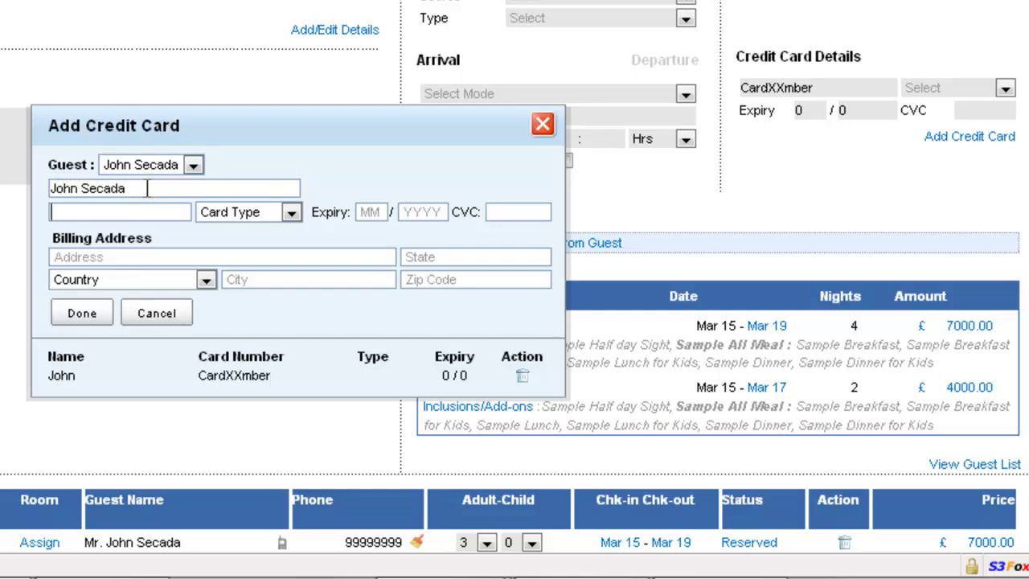
- Enter the card number, Visa type, expiry 12/2011 and CVC, save the card and close the form
text(4111111111111111)
key(Tab)
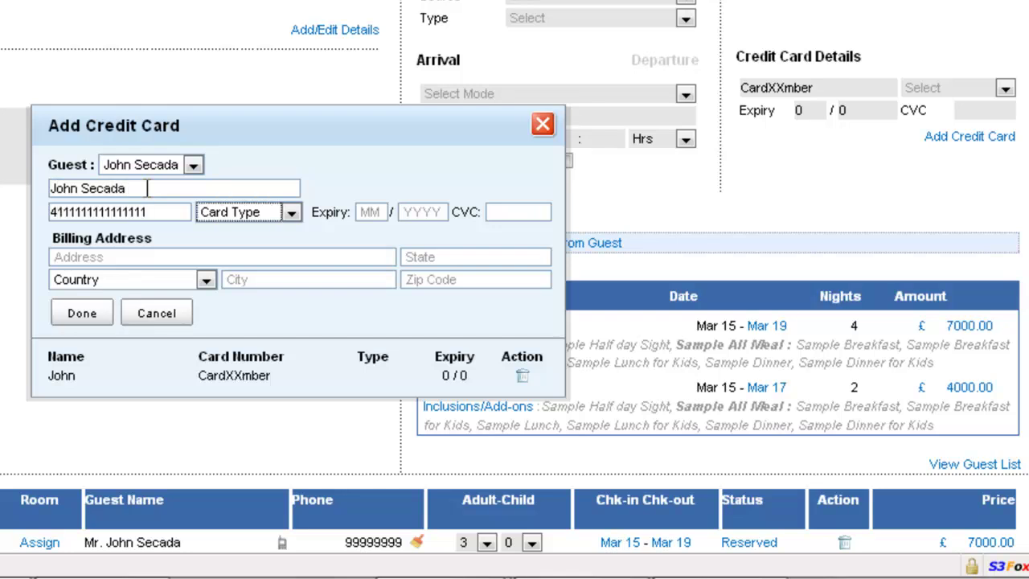
key(Down)
key(Down)
key(Down)
key(Tab)
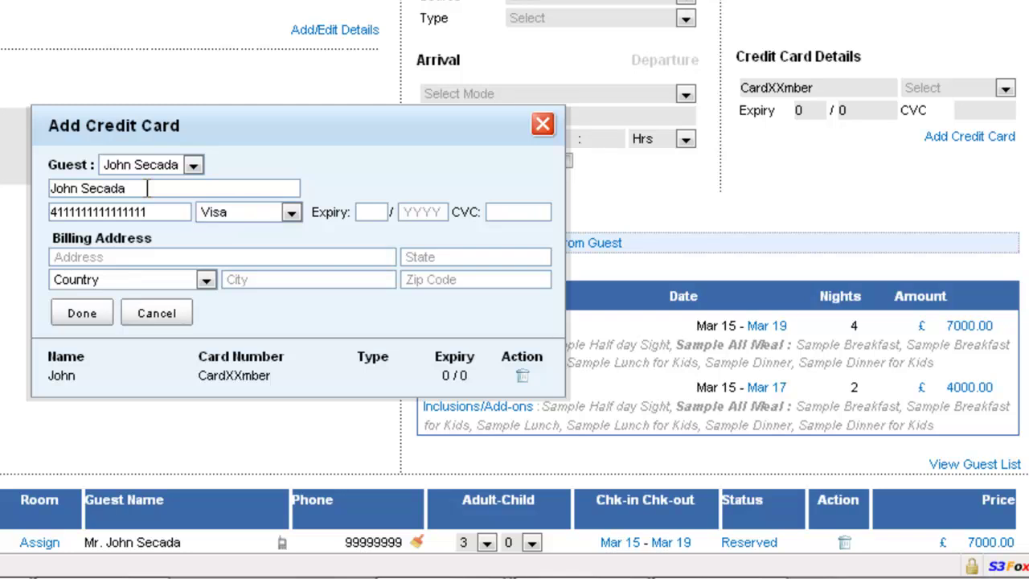
text(12)
key(Tab)
text(2011)
key(Tab)
text(123)
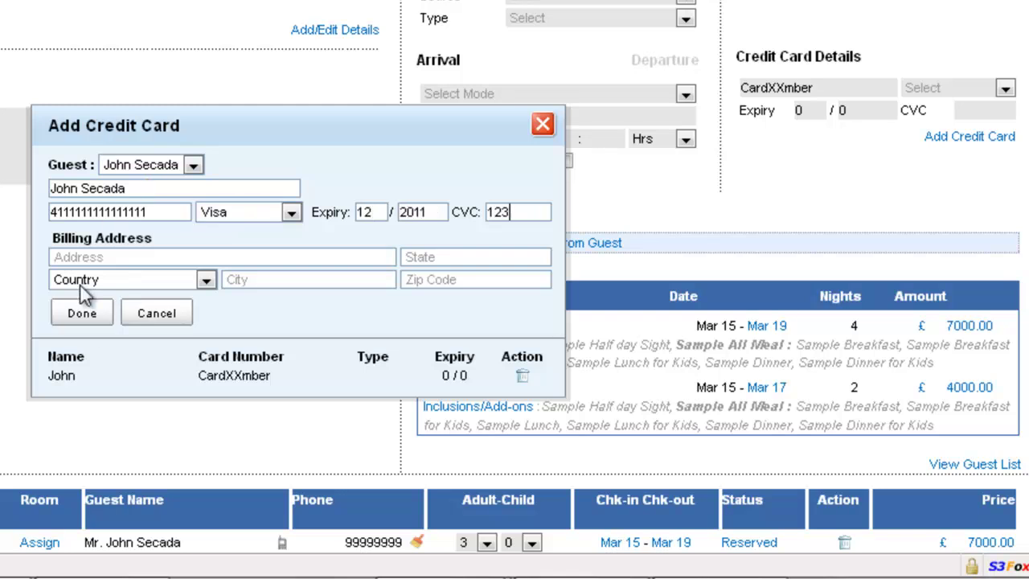
click(90, 315)
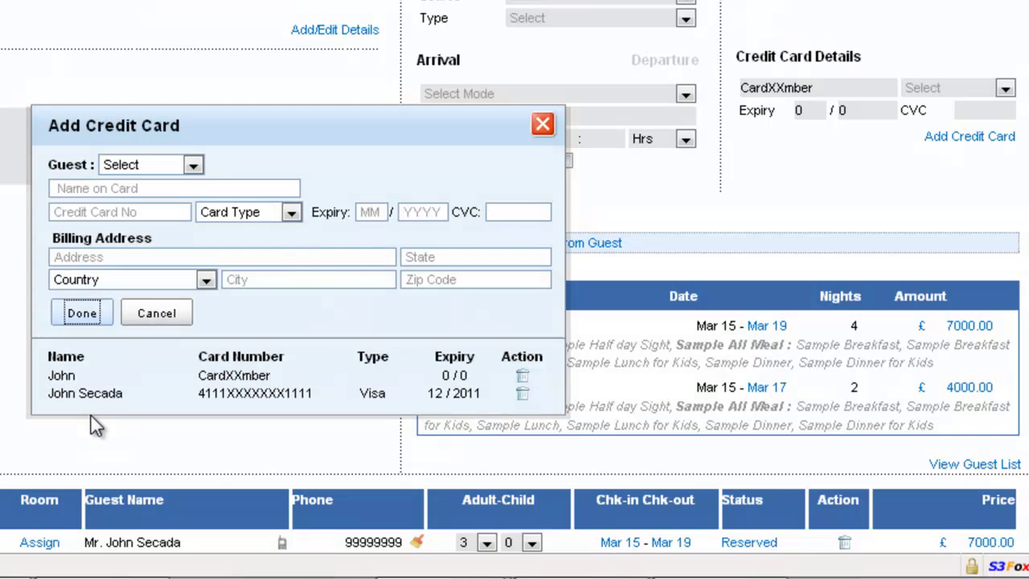
click(543, 127)
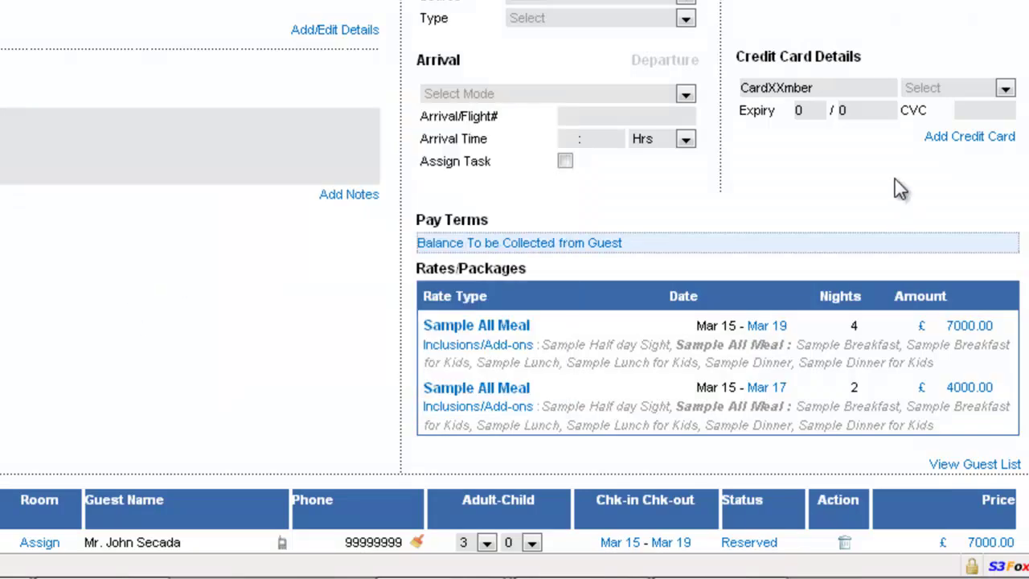
- Hold the group as a temporary reservation released after 2 hours
scroll(882, 179, down, 3)
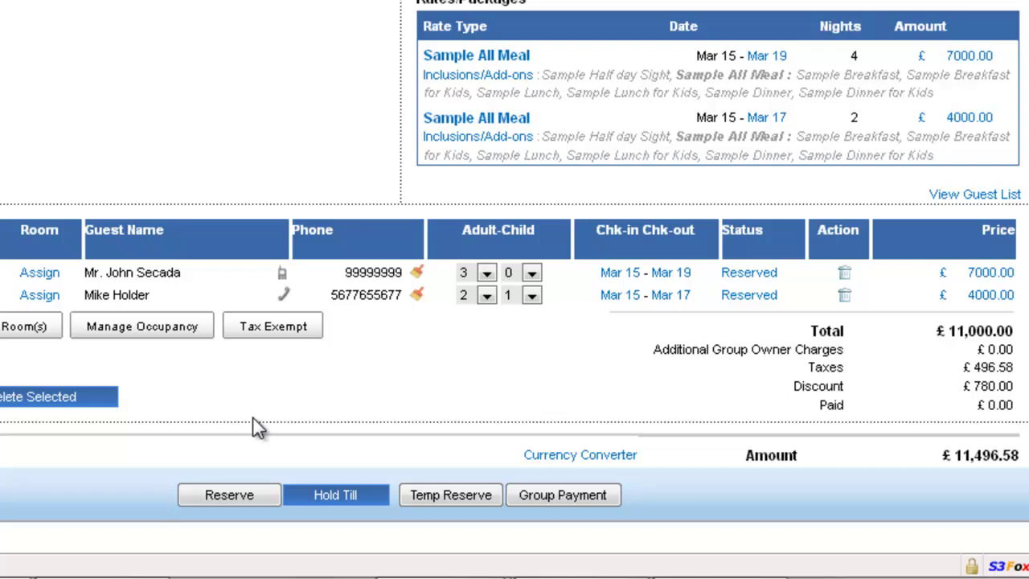
click(362, 500)
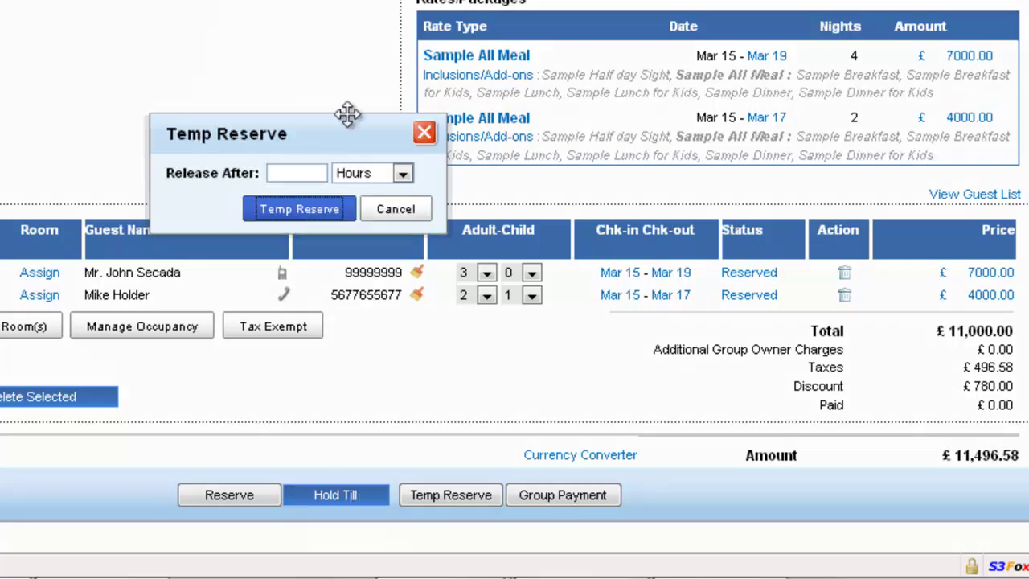
click(401, 173)
click(378, 227)
click(308, 174)
click(315, 214)
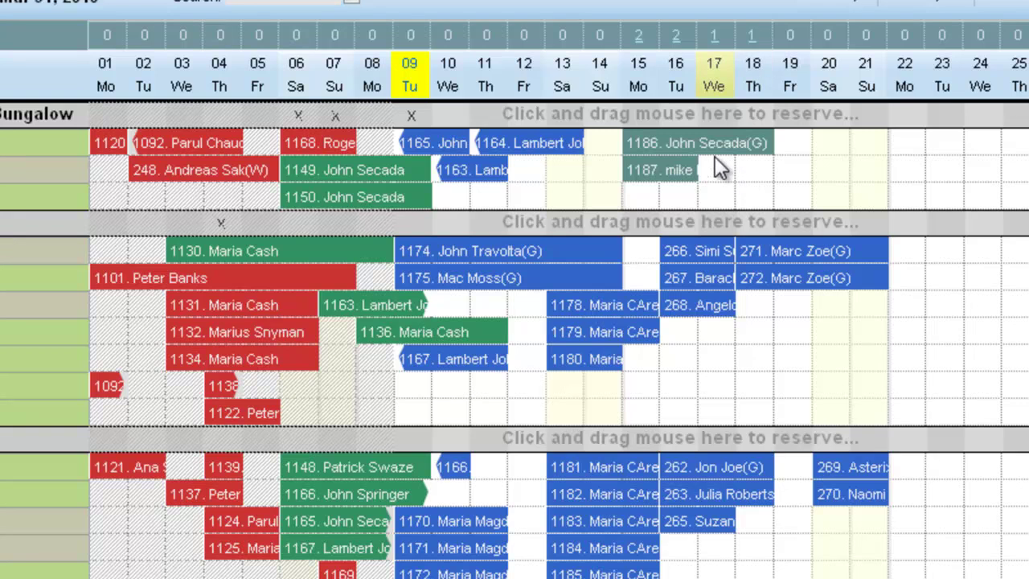
- Reopen reservation 1186 for editing and go to its Group Payment page
click(681, 141)
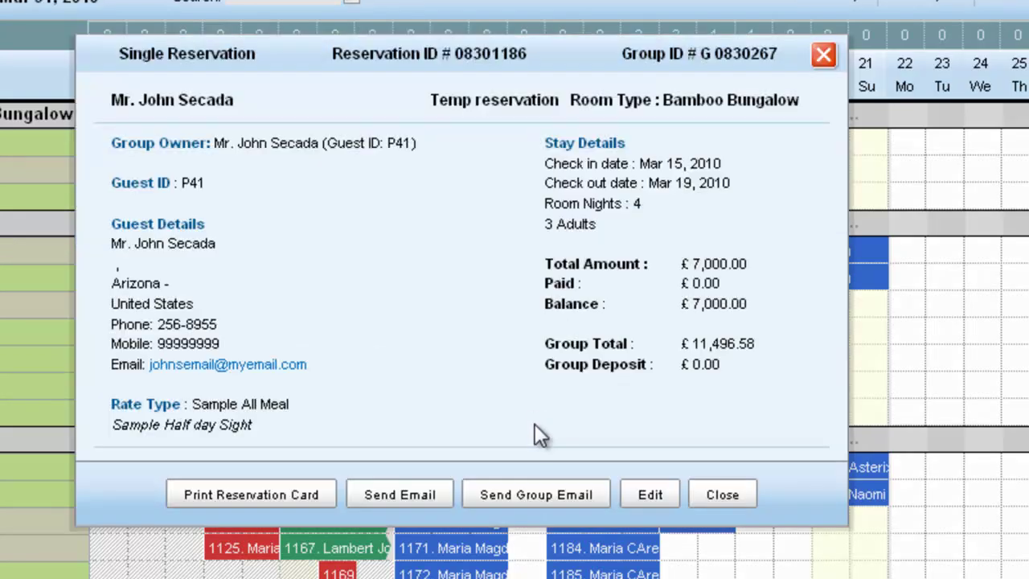
click(650, 494)
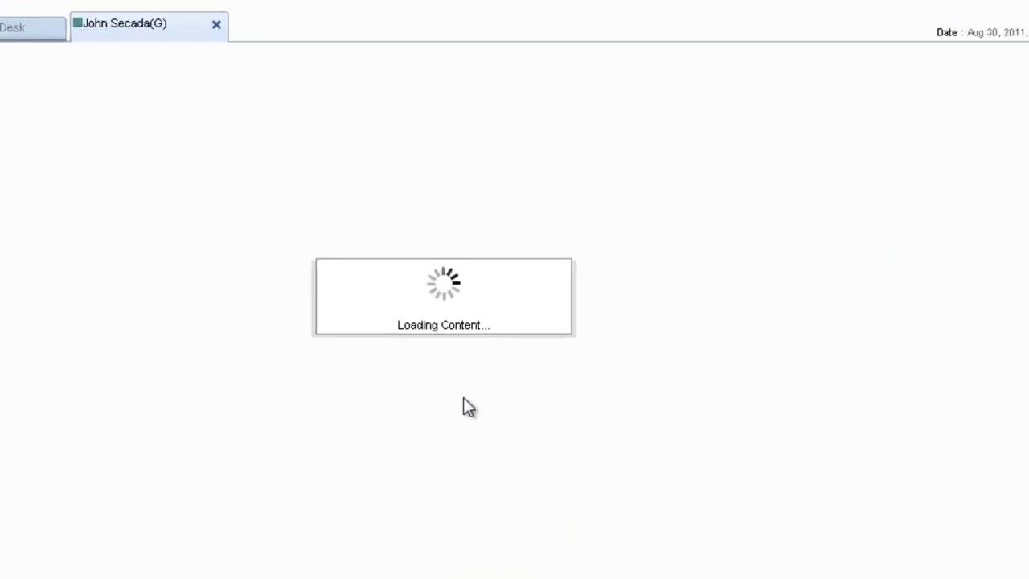
scroll(462, 402, down, 3)
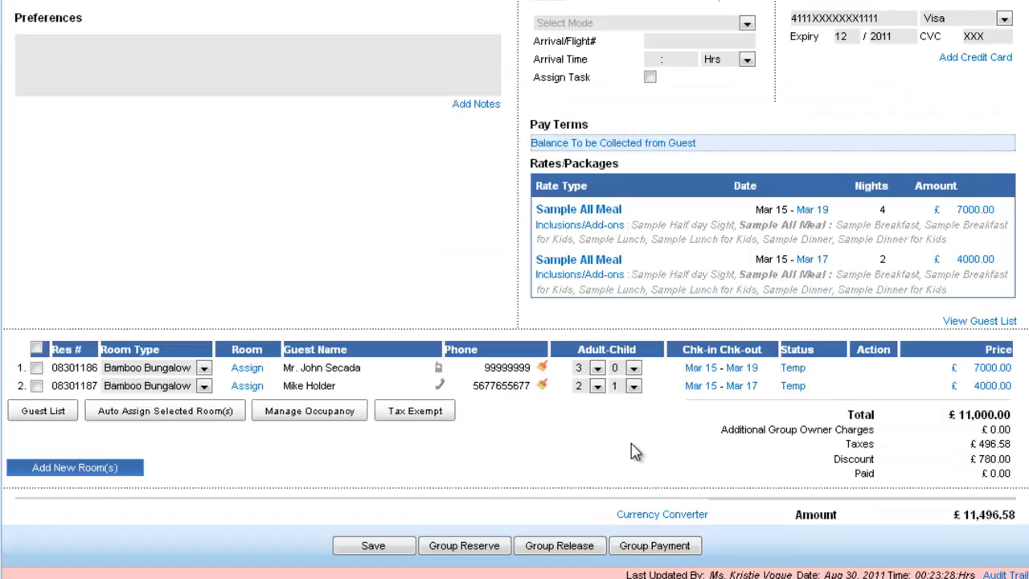
click(659, 547)
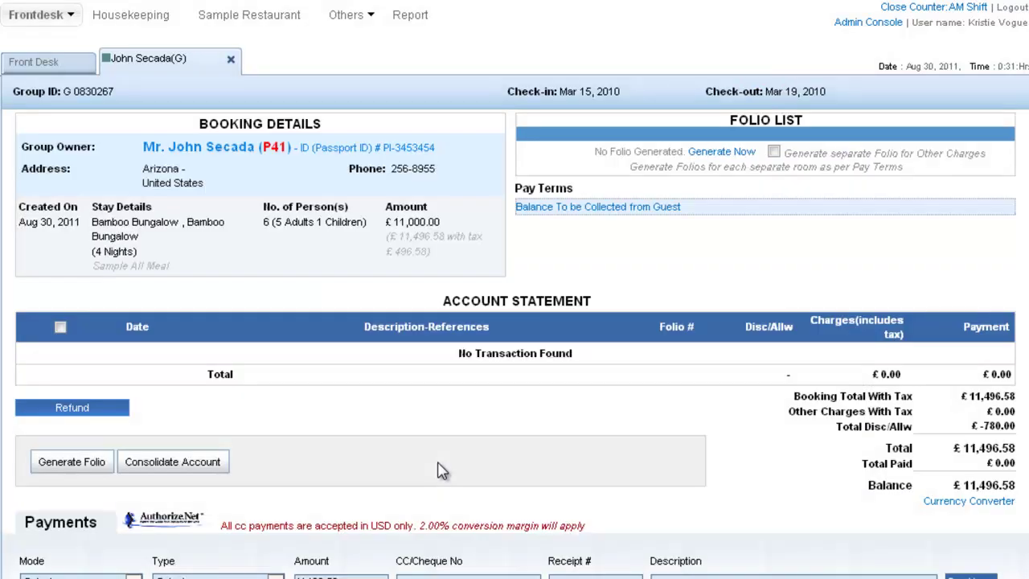
- Record a £5,000 Cash payment described 'Advance Deposit' and go back to the reservation
scroll(443, 472, down, 3)
drag(346, 297, 273, 296)
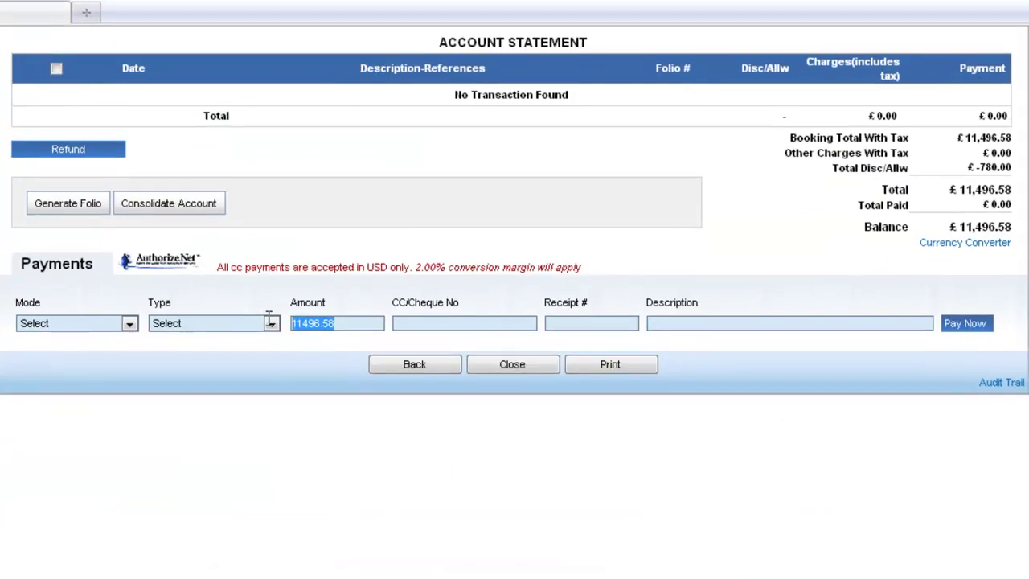
text(5000)
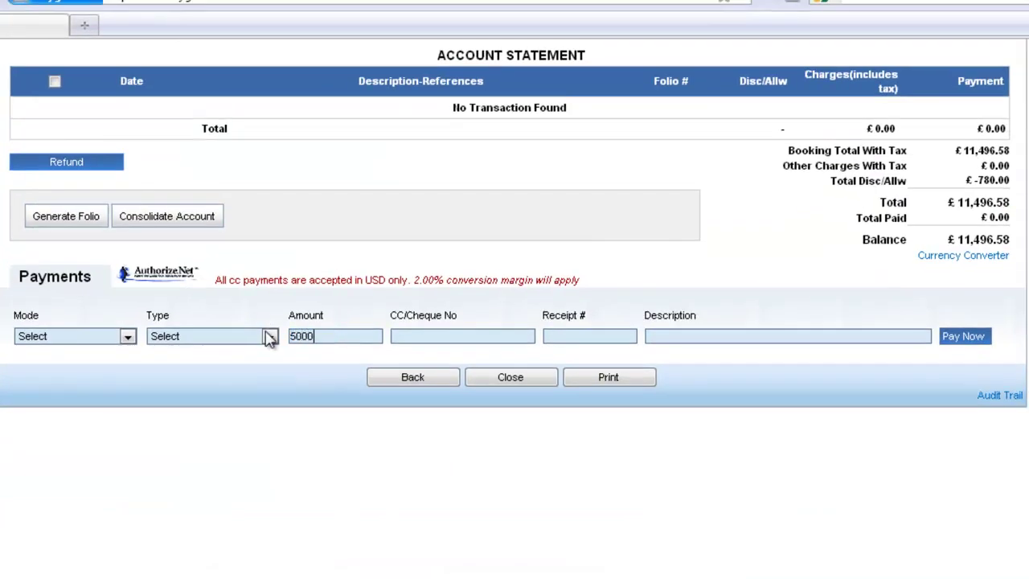
click(127, 336)
click(109, 362)
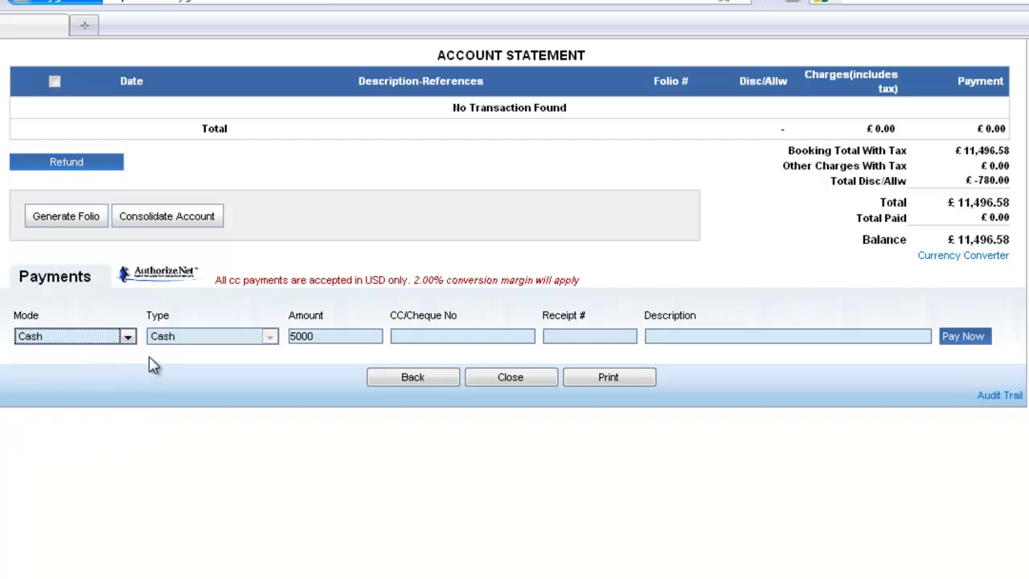
click(662, 336)
text(Advance Deposit)
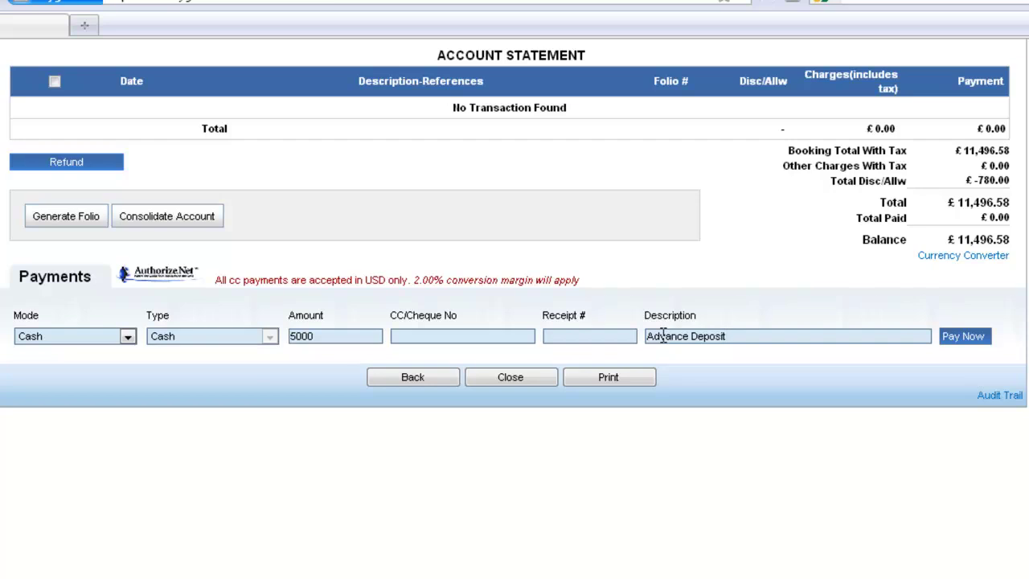
click(963, 338)
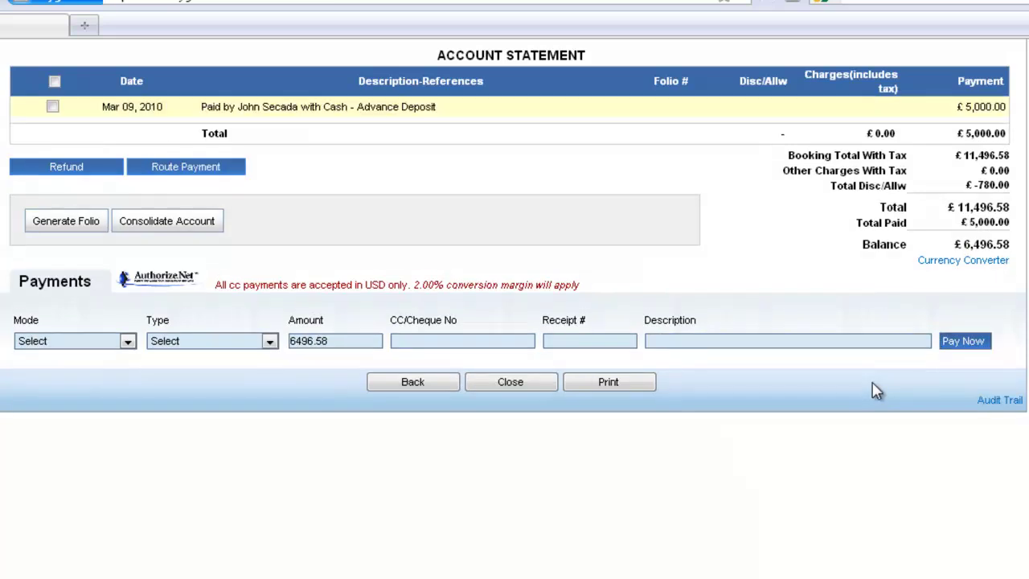
click(414, 384)
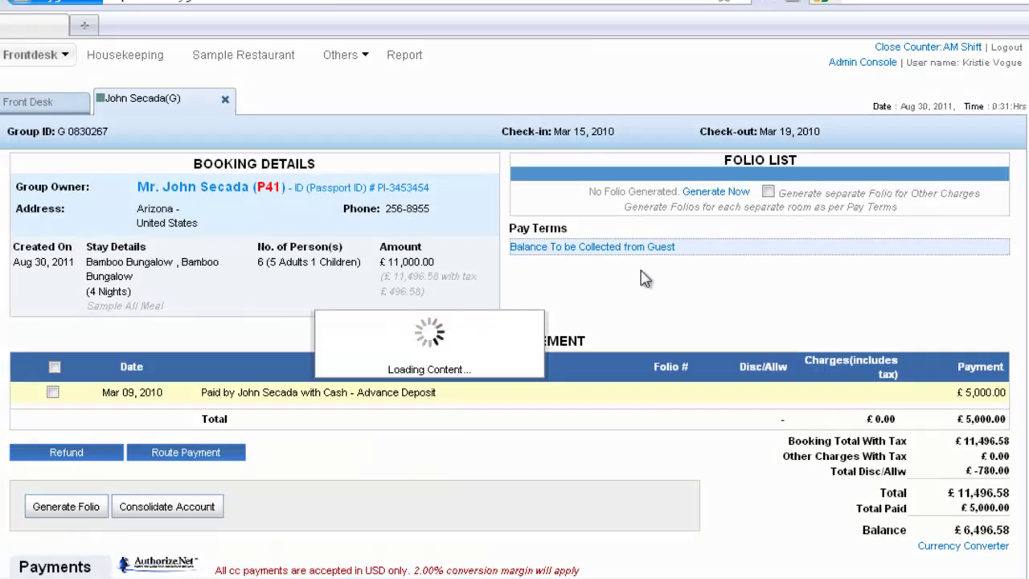
scroll(639, 241, down, 5)
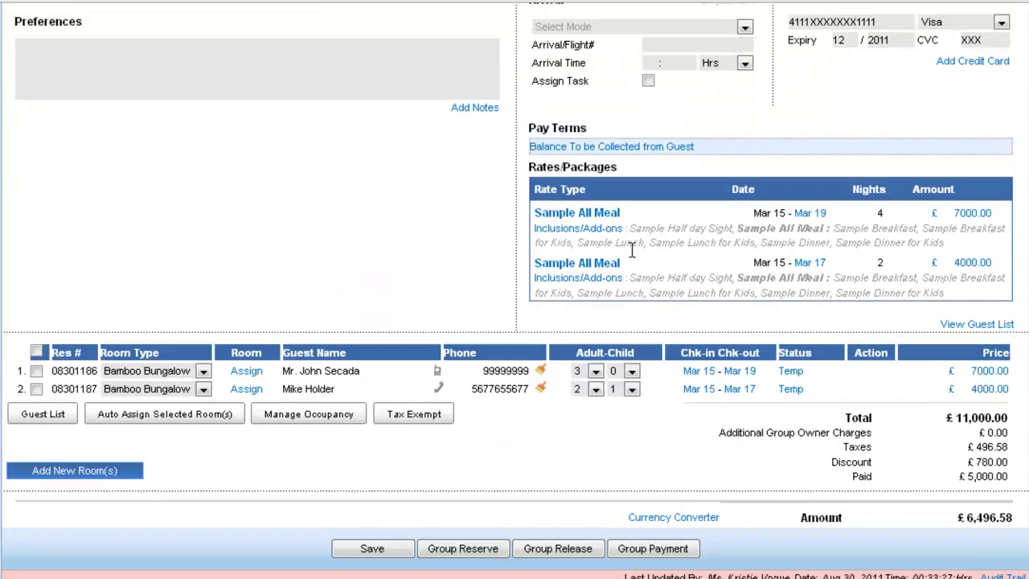
- Convert the temp-reserved group booking into a confirmed group reservation via Group Reserve
click(474, 553)
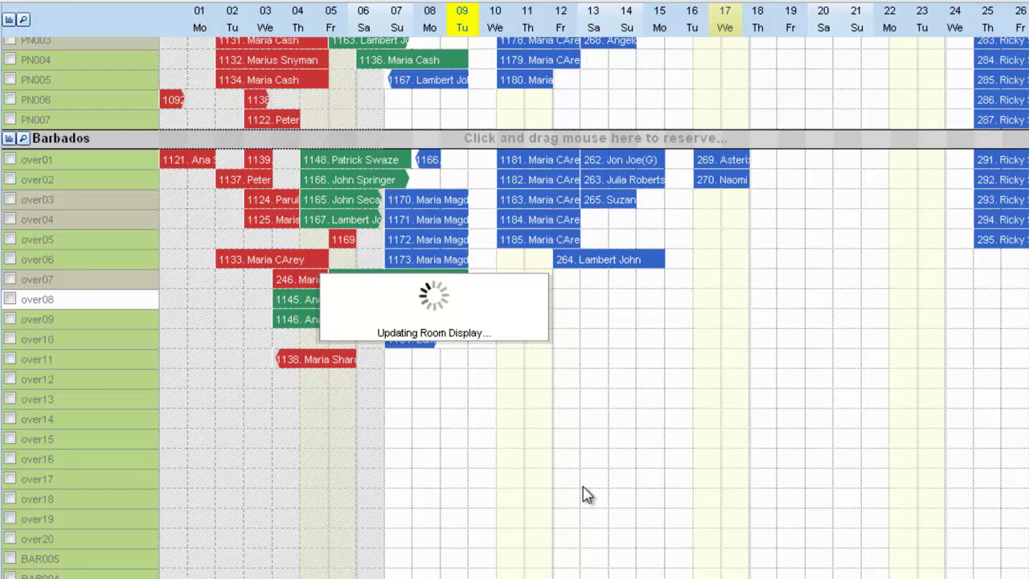